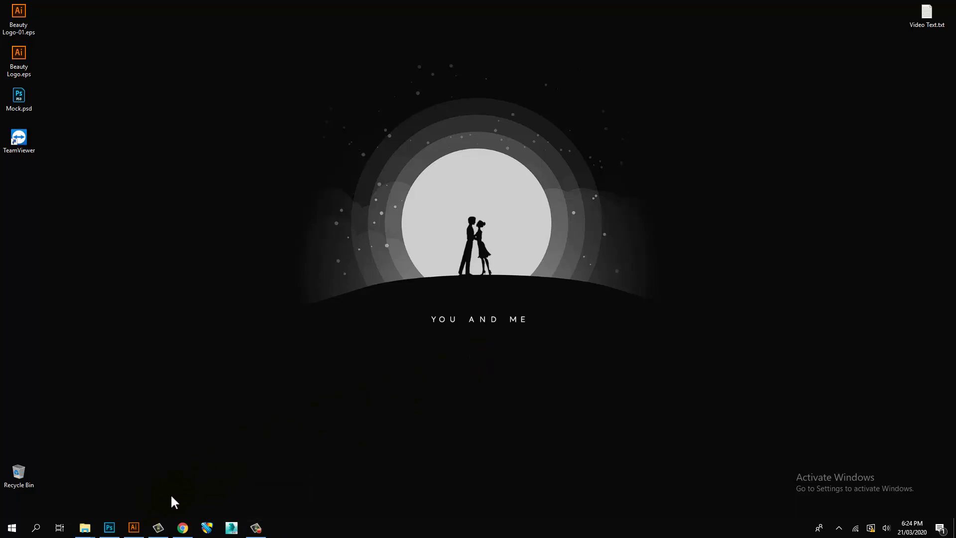
# Step: Show the Kreative Ninja card design in Illustrator, zoomed in on the logo and card, with nothing selected
pyautogui.click(134, 528)
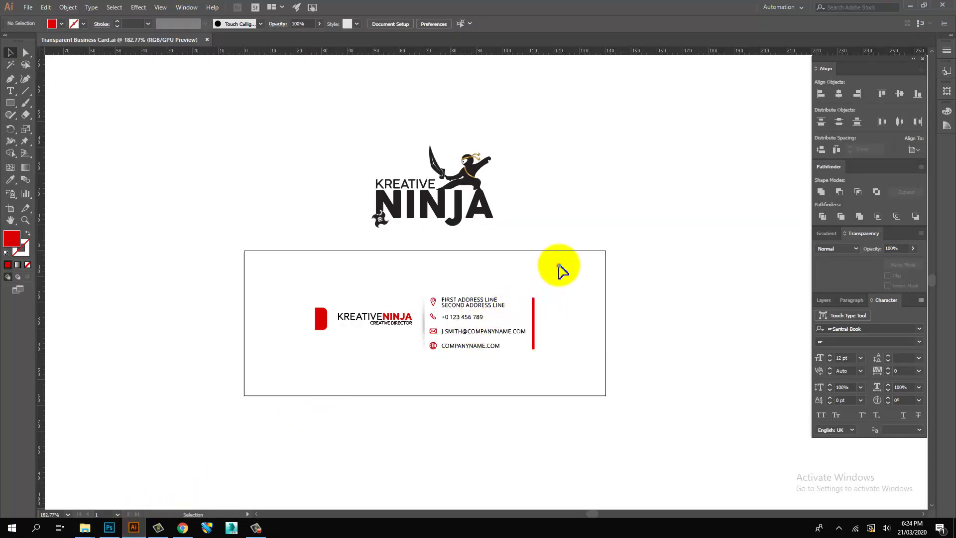
pyautogui.moveTo(341, 261); pyautogui.dragTo(438, 267)
pyautogui.press('v')
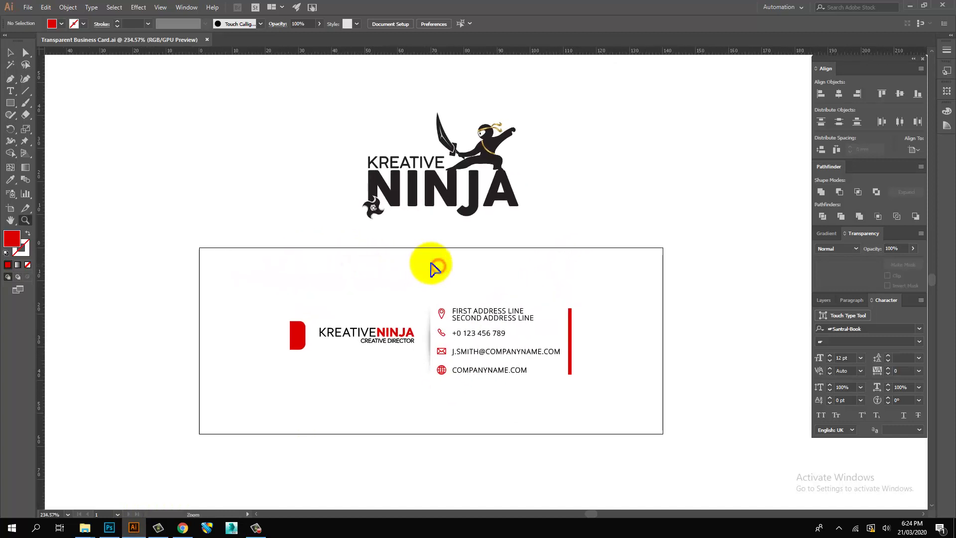
pyautogui.click(464, 257)
pyautogui.click(478, 186)
pyautogui.click(608, 253)
pyautogui.click(623, 240)
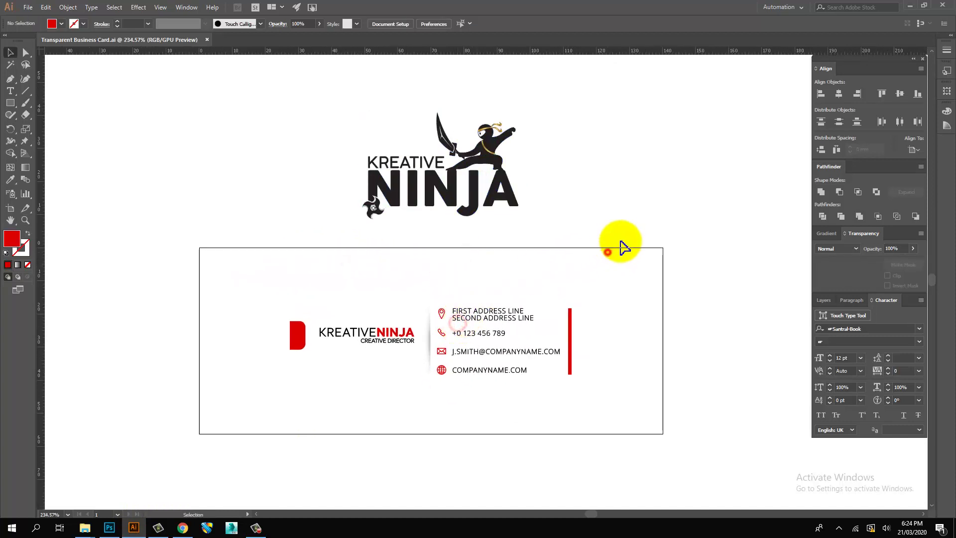
# Step: Unlock the mockup's Background layer, rename it Mockup File and lock it, and add a Card layer above
pyautogui.click(112, 530)
pyautogui.click(466, 260)
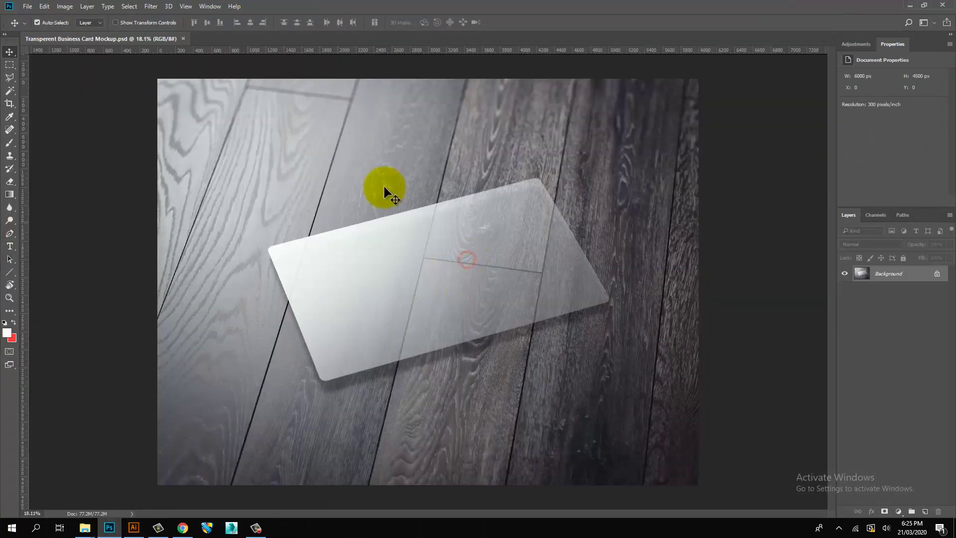
pyautogui.click(937, 274)
pyautogui.doubleClick(834, 391)
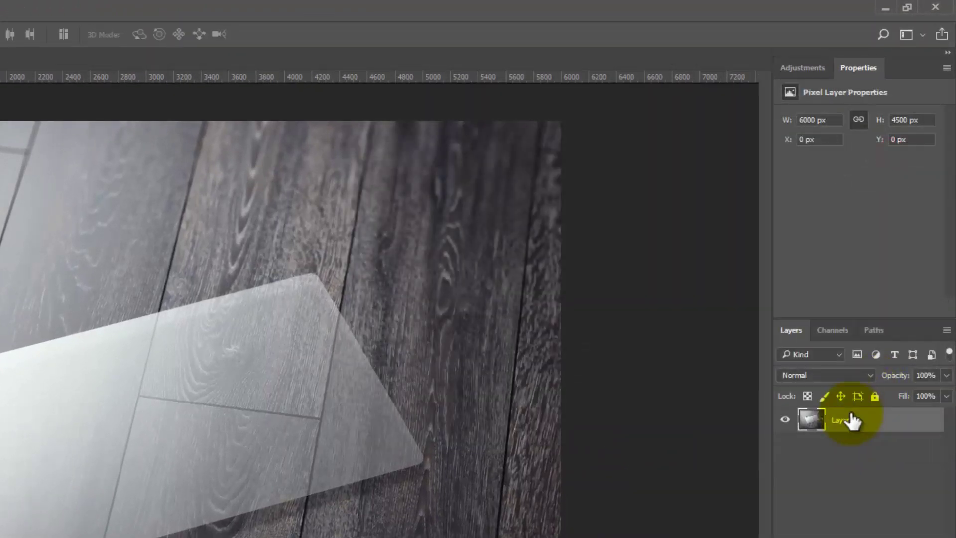
pyautogui.doubleClick(843, 420)
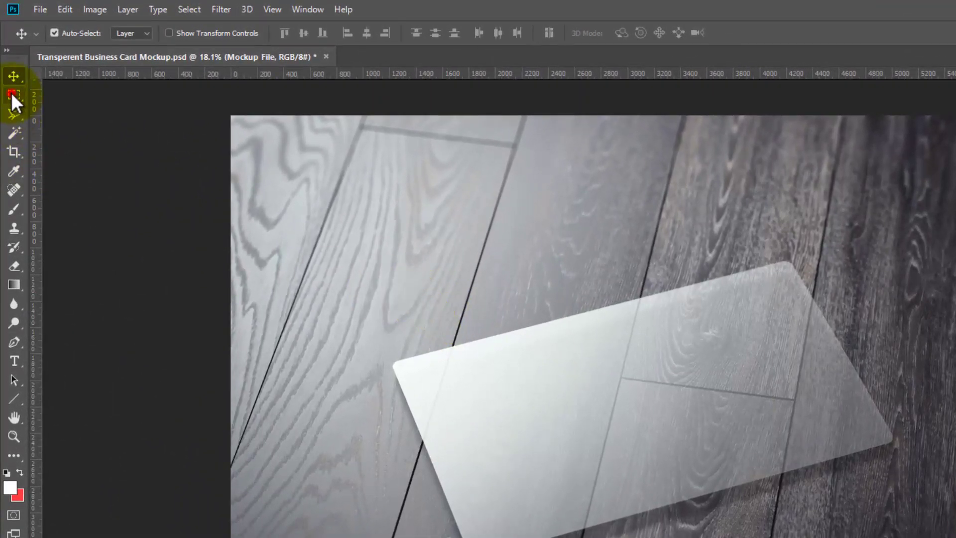
pyautogui.click(13, 94)
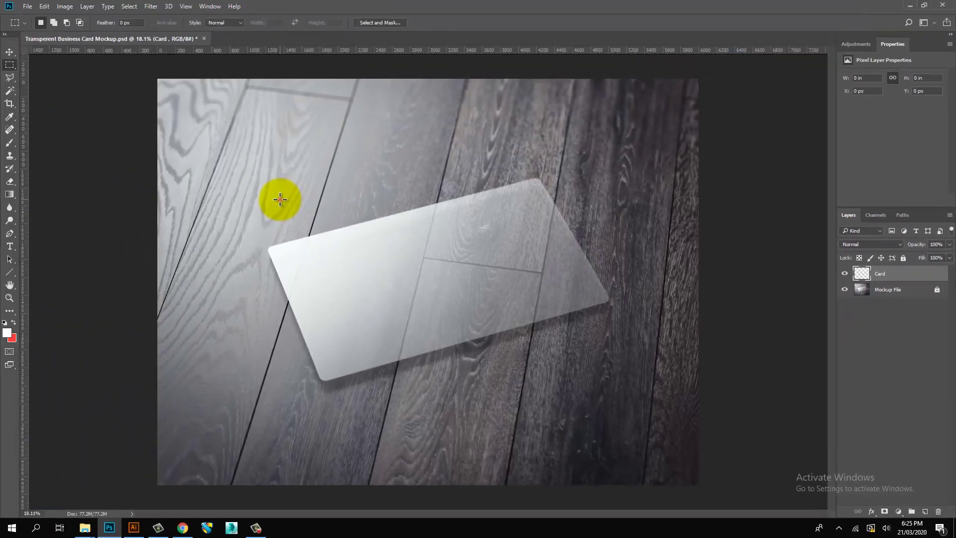
# Step: Fill a rectangle over the glass card with solid red on the Card layer and nudge it into place
pyautogui.moveTo(104, 113); pyautogui.dragTo(479, 319)
pyautogui.moveTo(578, 362); pyautogui.dragTo(584, 369)
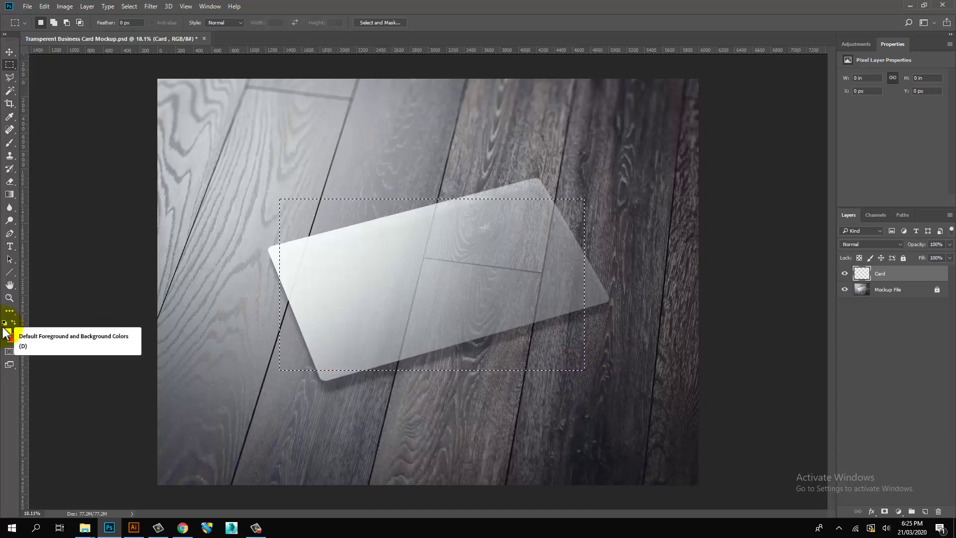
pyautogui.hotkey('ctrl', 'BackSpace')
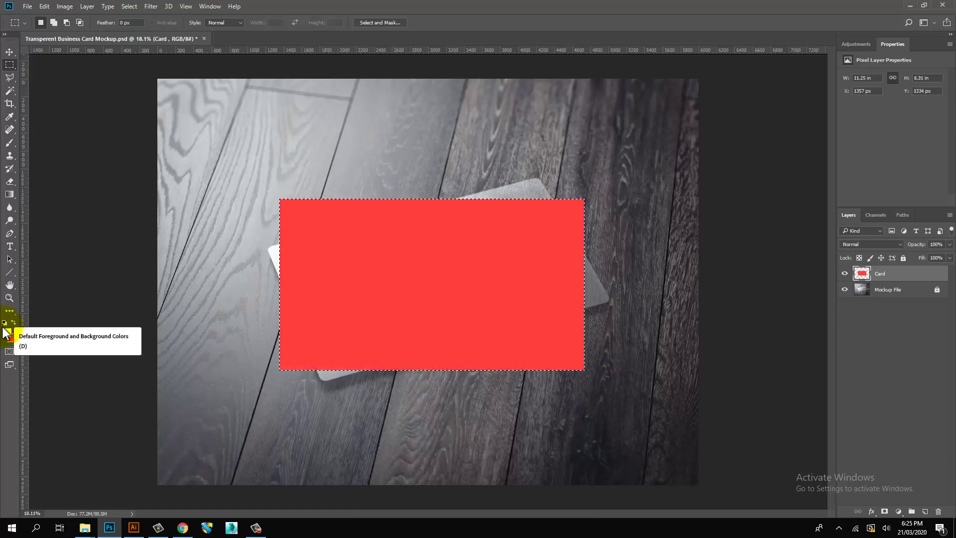
pyautogui.click(360, 246)
pyautogui.click(10, 52)
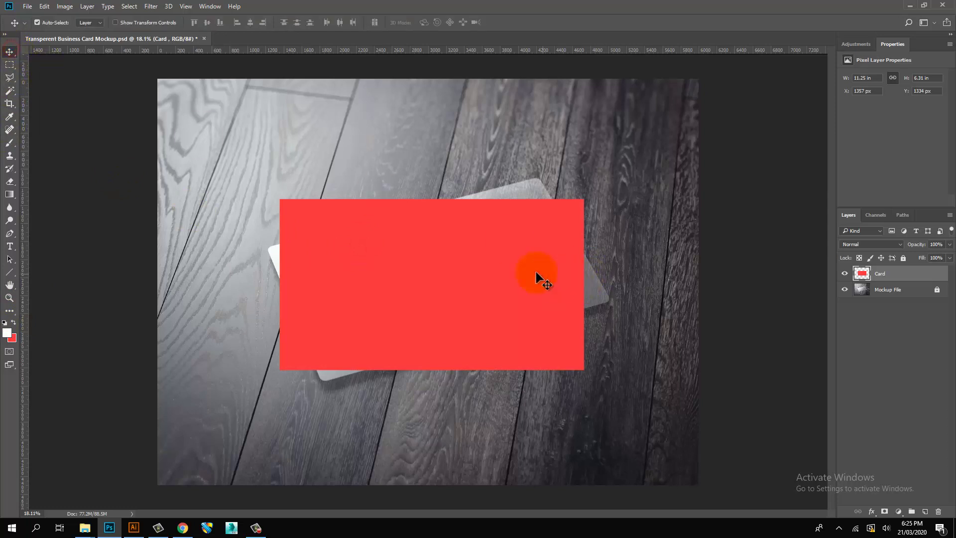
pyautogui.moveTo(529, 301); pyautogui.dragTo(540, 298)
# Step: Convert the red Card layer into a smart object
pyautogui.rightClick(872, 379)
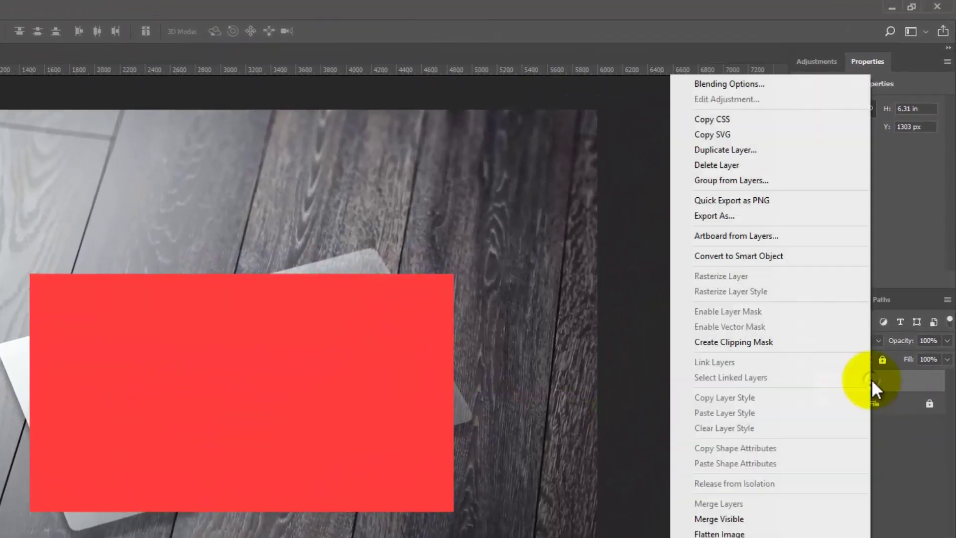
pyautogui.click(739, 258)
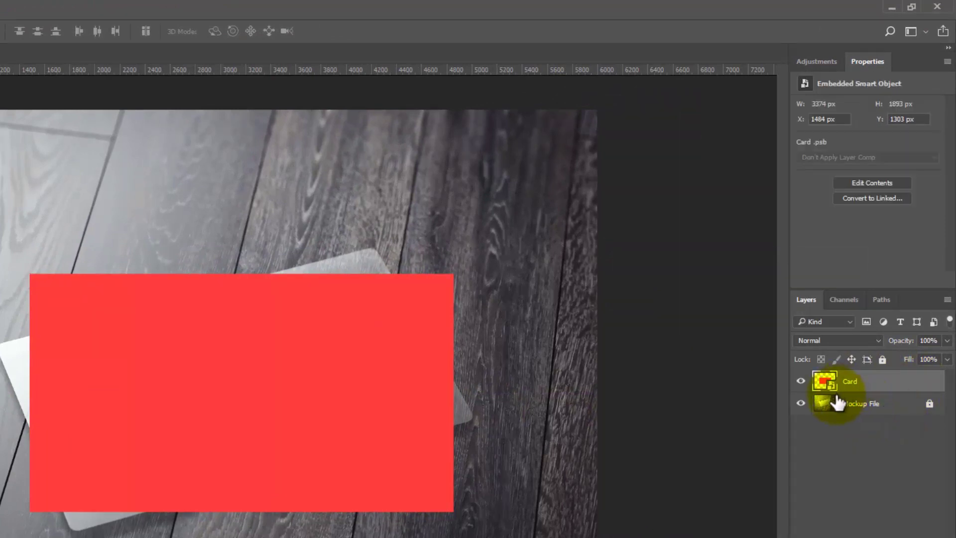
pyautogui.click(127, 418)
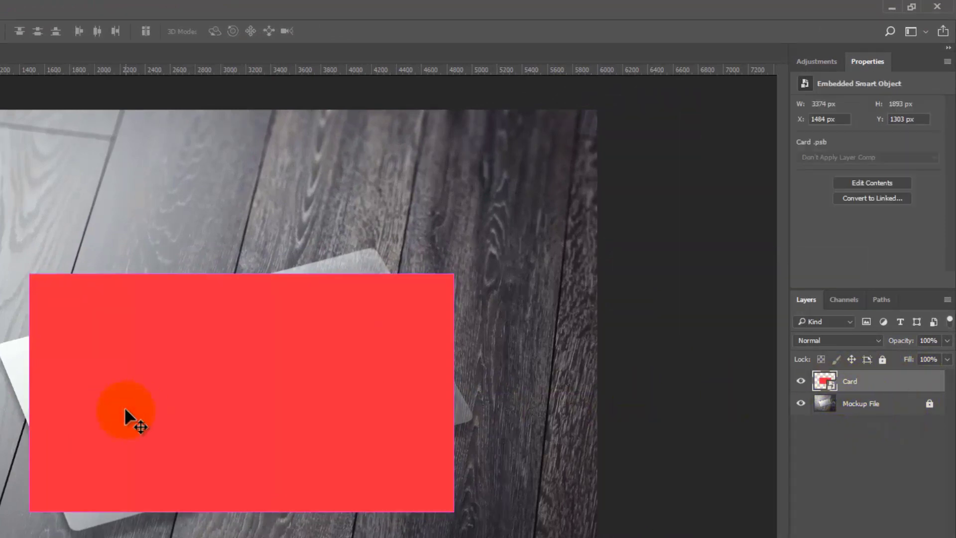
pyautogui.hotkey('ctrl', 't')
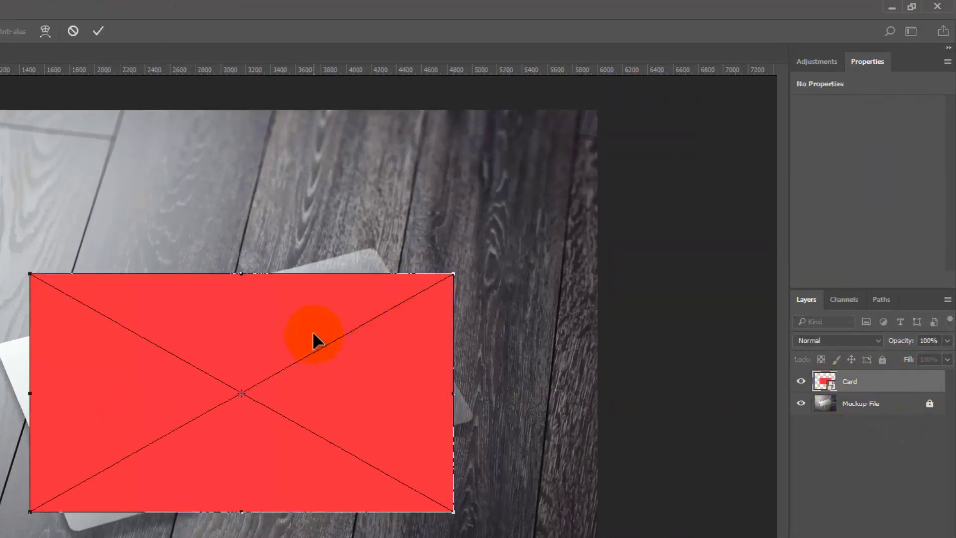
# Step: Switch Free Transform to Distort and drag all four corners roughly onto the glass card's corners
pyautogui.rightClick(313, 339)
pyautogui.click(361, 440)
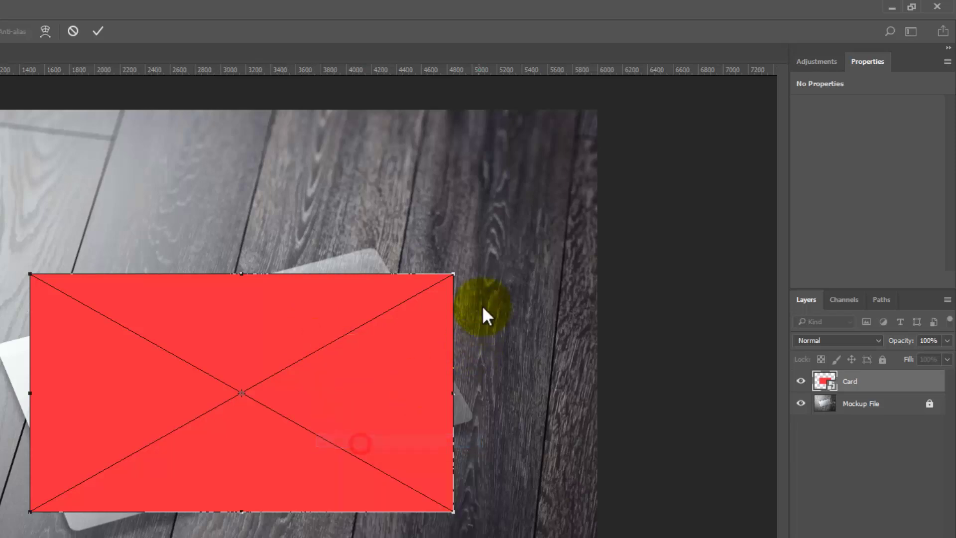
pyautogui.moveTo(452, 273); pyautogui.dragTo(380, 256)
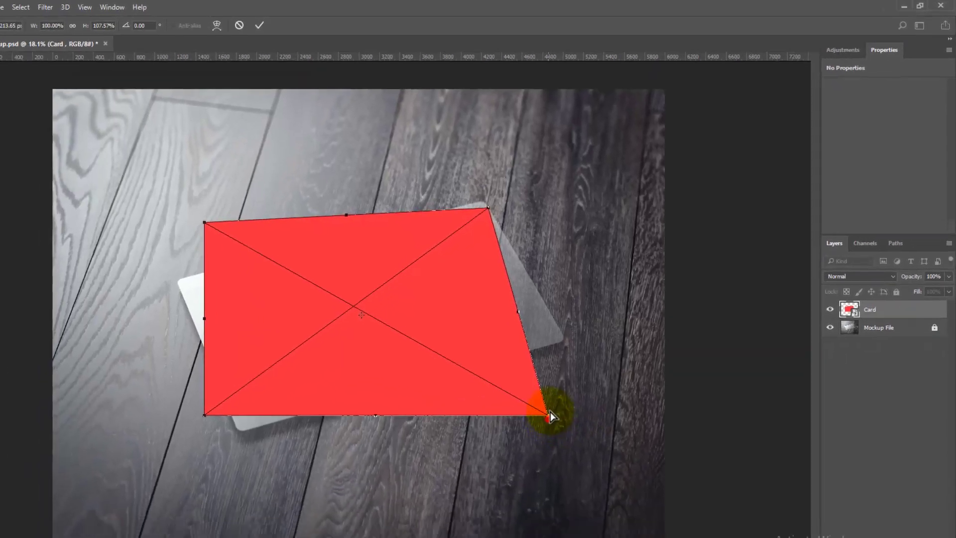
pyautogui.moveTo(454, 511); pyautogui.dragTo(472, 412)
pyautogui.moveTo(607, 292); pyautogui.dragTo(609, 297)
pyautogui.moveTo(291, 369); pyautogui.dragTo(320, 379)
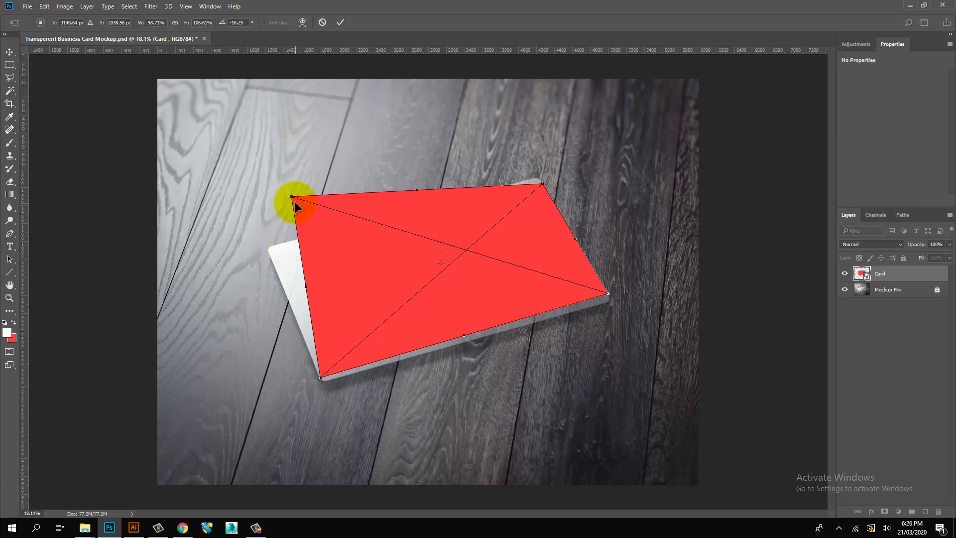
pyautogui.moveTo(291, 199); pyautogui.dragTo(273, 254)
# Step: Fine-tune each distorted corner against the glass card's edges, then fit the whole image on screen
pyautogui.scroll(4, 543, 304)
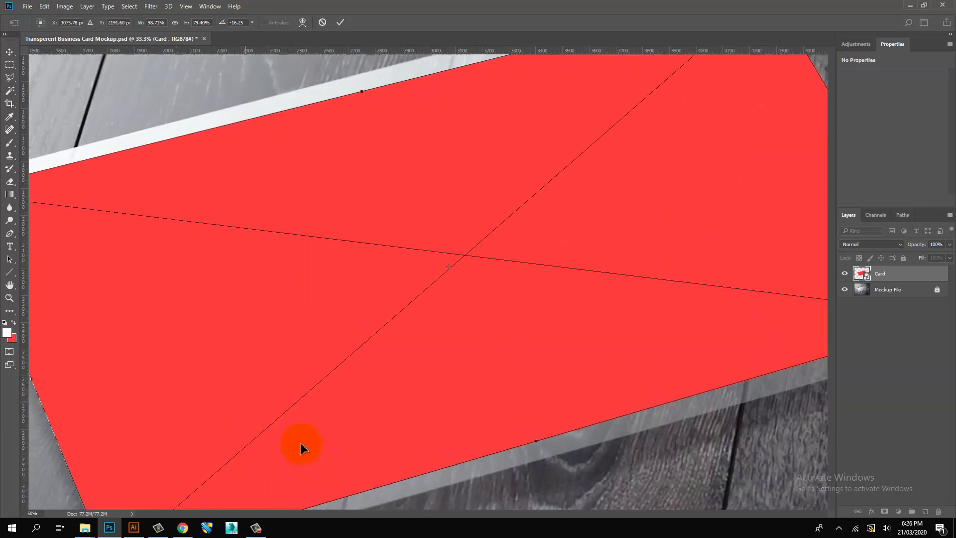
pyautogui.scroll(-5, 374, 271)
pyautogui.hscroll(-4, 196, 386)
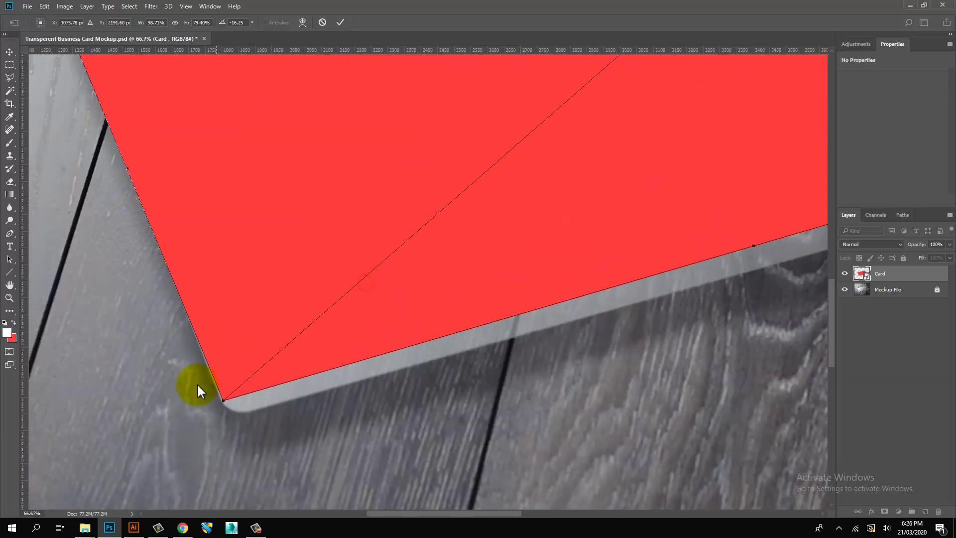
pyautogui.moveTo(224, 407); pyautogui.dragTo(228, 422)
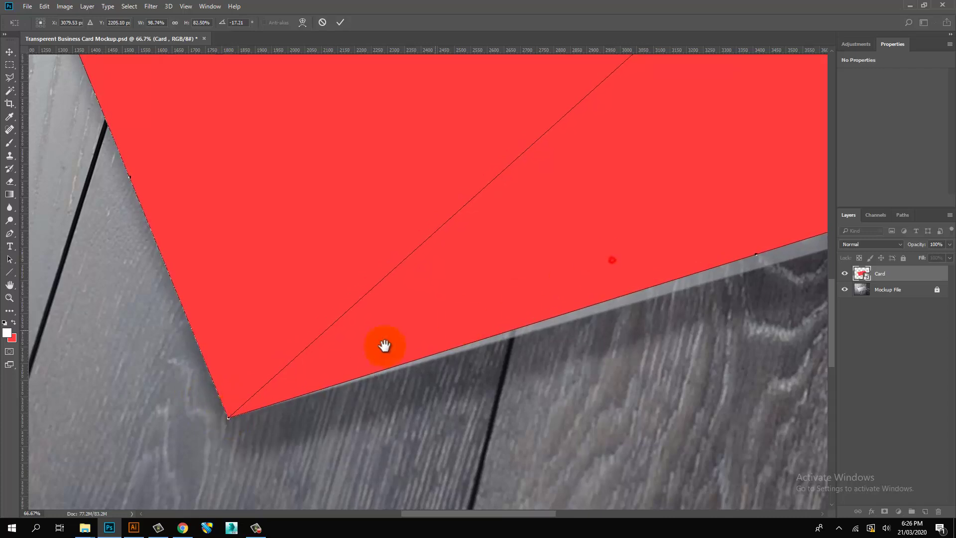
pyautogui.hscroll(12, 386, 344)
pyautogui.scroll(5, 385, 343)
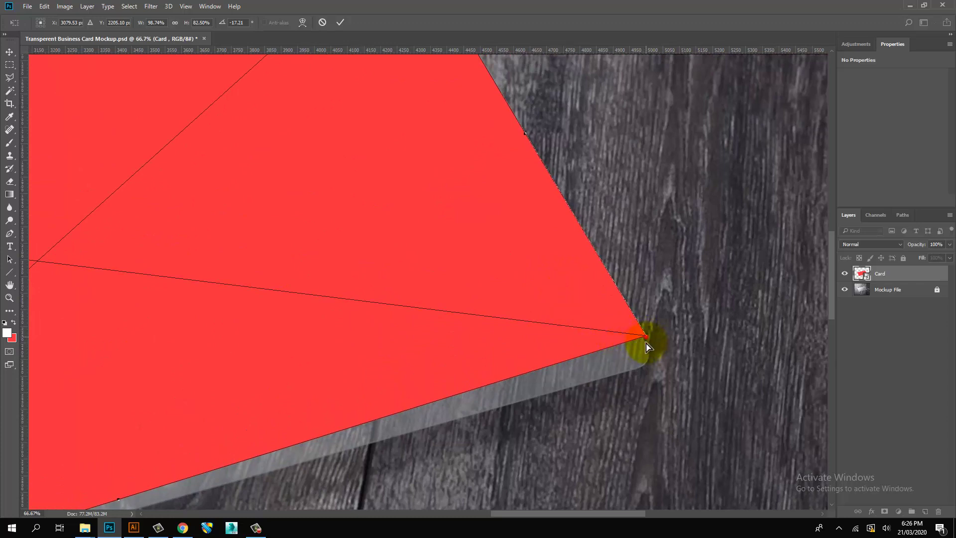
pyautogui.moveTo(647, 344); pyautogui.dragTo(657, 367)
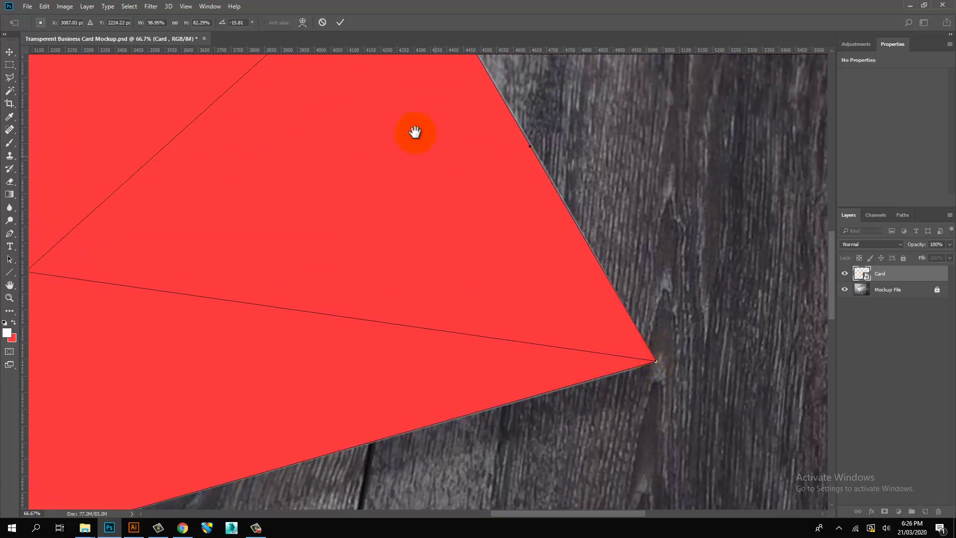
pyautogui.moveTo(415, 132); pyautogui.dragTo(538, 324)
pyautogui.moveTo(378, 64); pyautogui.dragTo(530, 310)
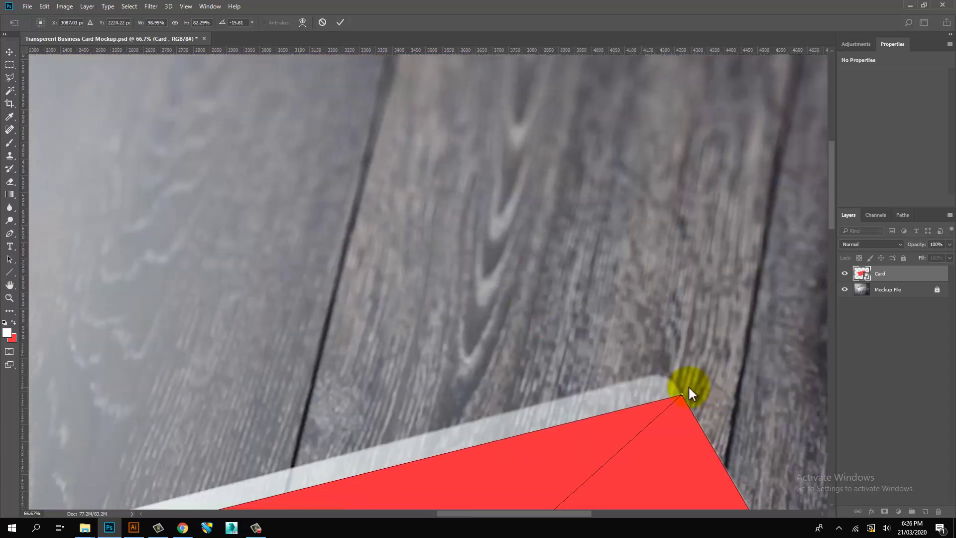
pyautogui.moveTo(683, 396); pyautogui.dragTo(670, 367)
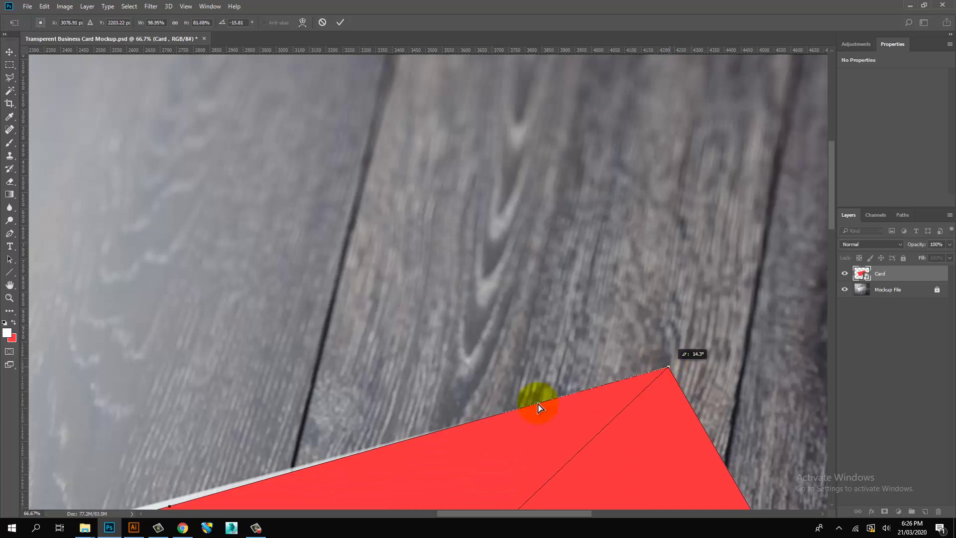
pyautogui.moveTo(560, 301); pyautogui.dragTo(582, 260)
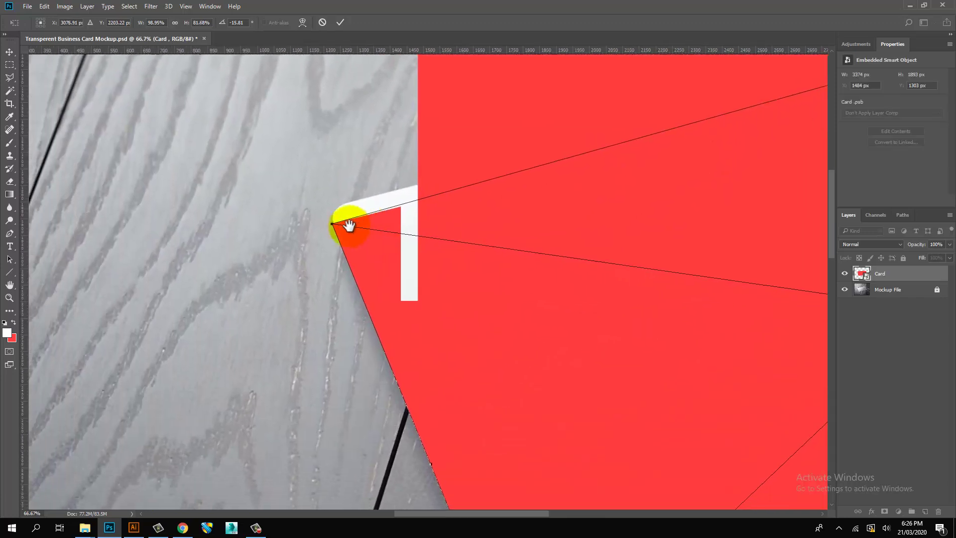
pyautogui.moveTo(340, 219); pyautogui.dragTo(334, 206)
pyautogui.hotkey('ctrl', '0')
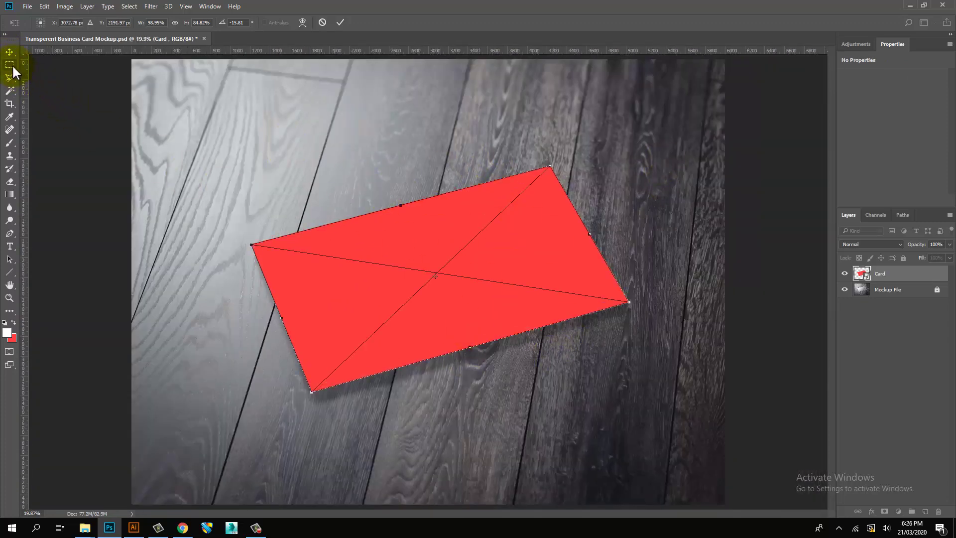
# Step: Commit the distortion, dismiss the Adobe Dimension tip, and open the Card smart object as Card.psb
pyautogui.click(10, 50)
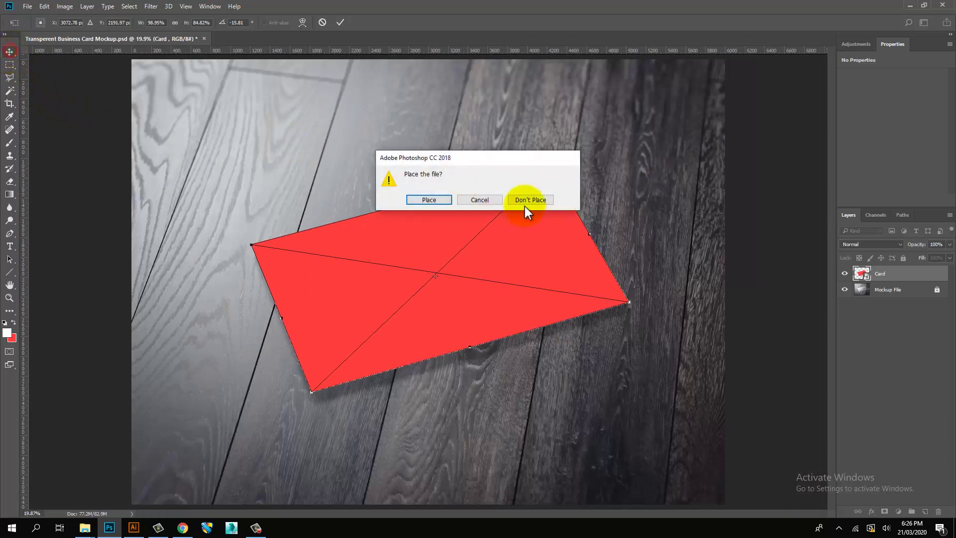
pyautogui.click(429, 199)
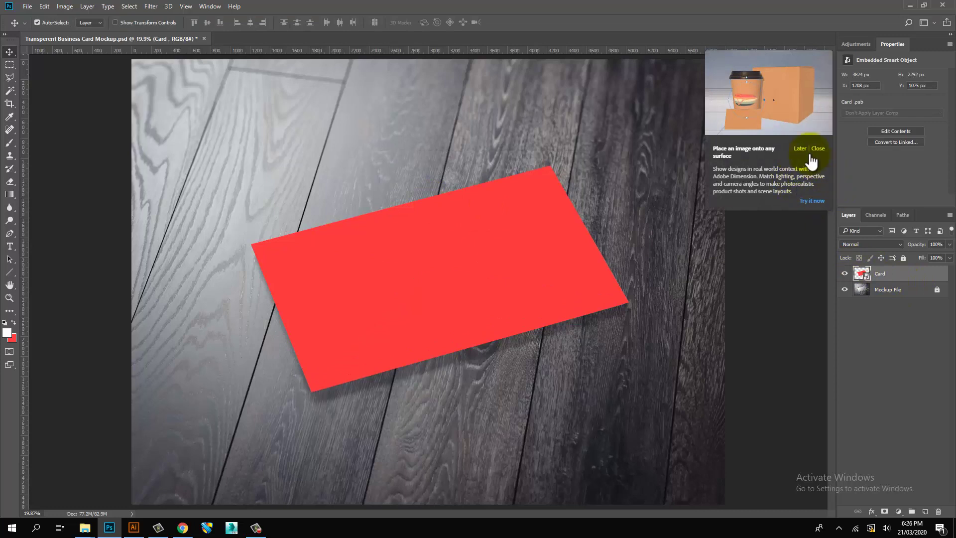
pyautogui.click(817, 148)
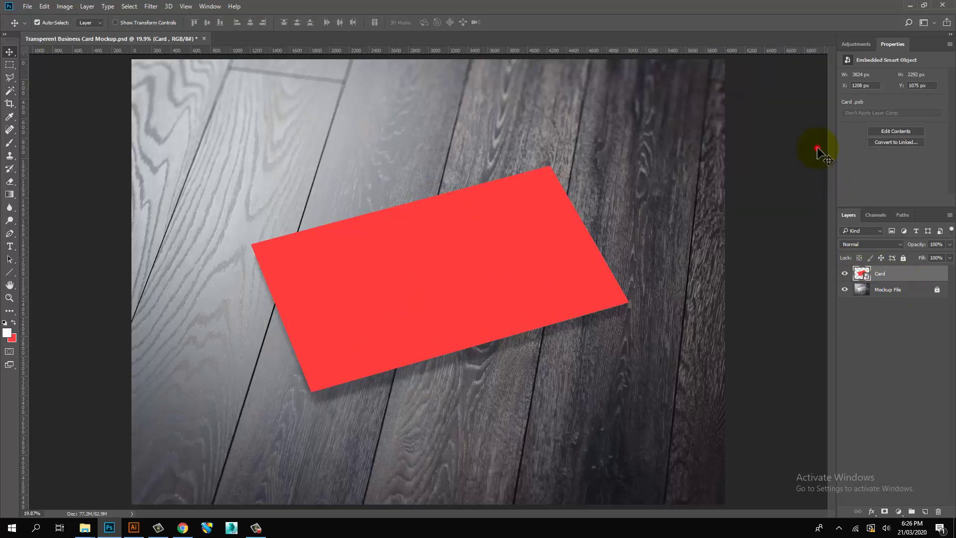
pyautogui.doubleClick(860, 274)
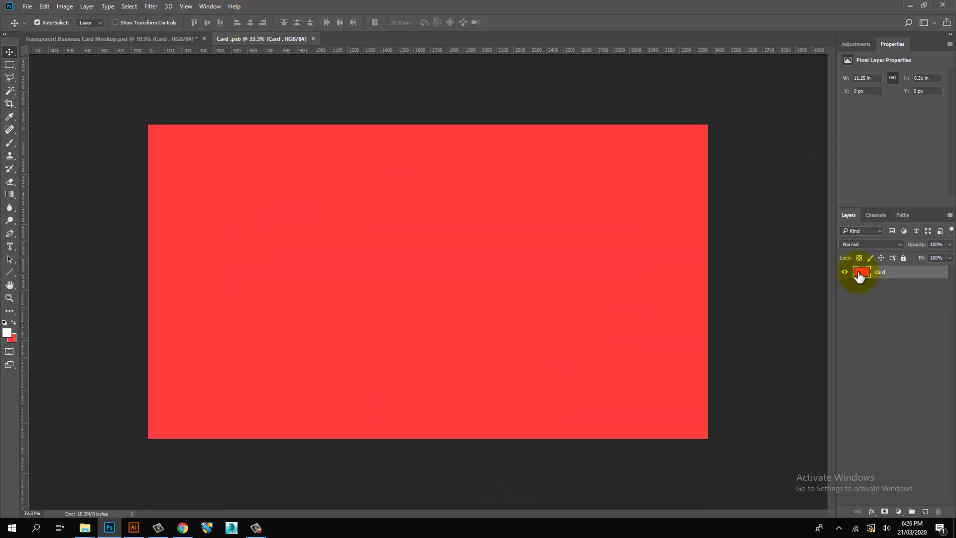
# Step: Select the whole Kreative Ninja business card group in Illustrator and copy it with Edit > Copy
pyautogui.click(135, 528)
pyautogui.click(506, 319)
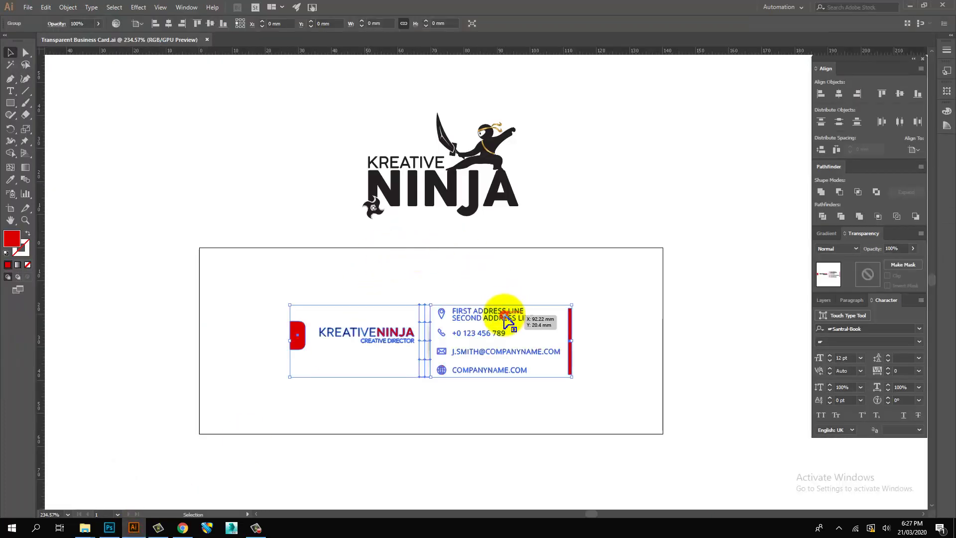
pyautogui.press('a')
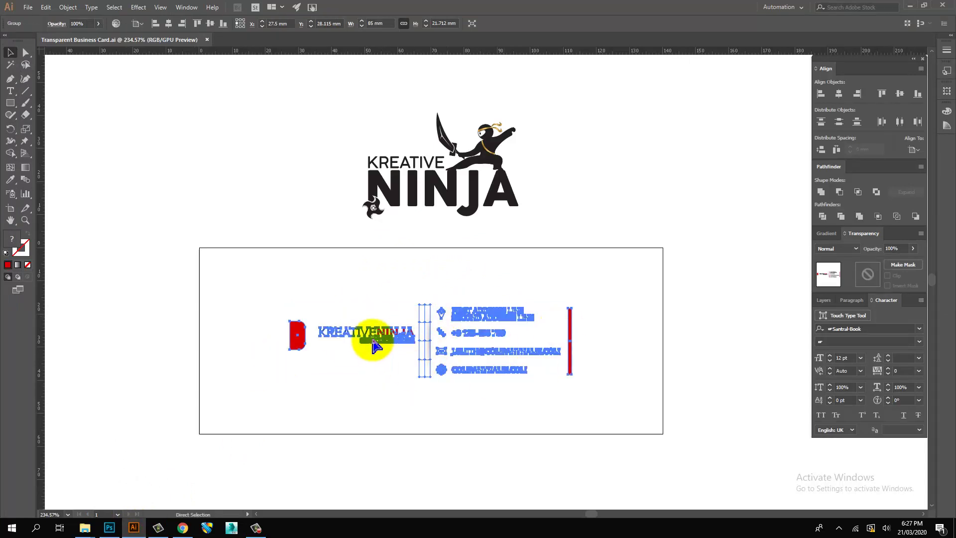
pyautogui.click(380, 284)
pyautogui.click(474, 319)
pyautogui.click(50, 8)
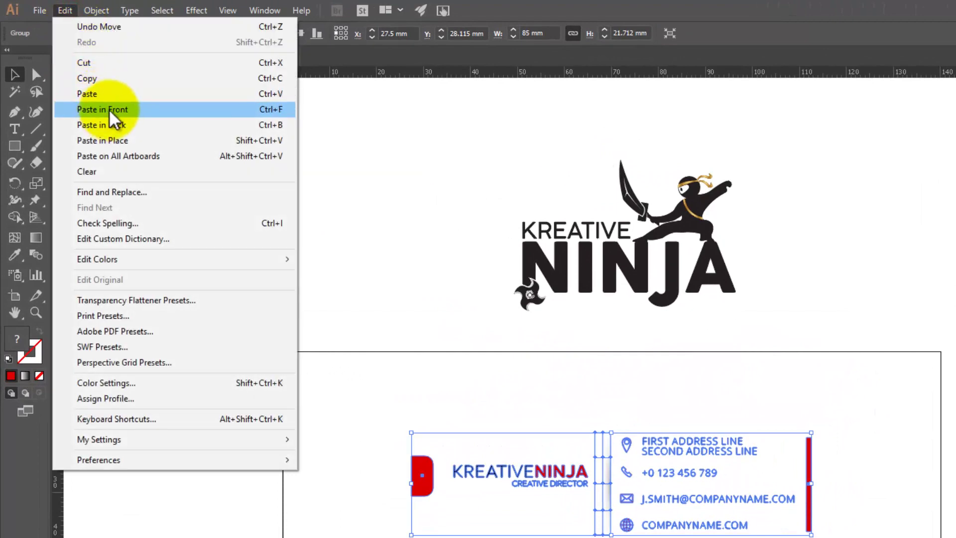
pyautogui.click(86, 78)
pyautogui.click(64, 10)
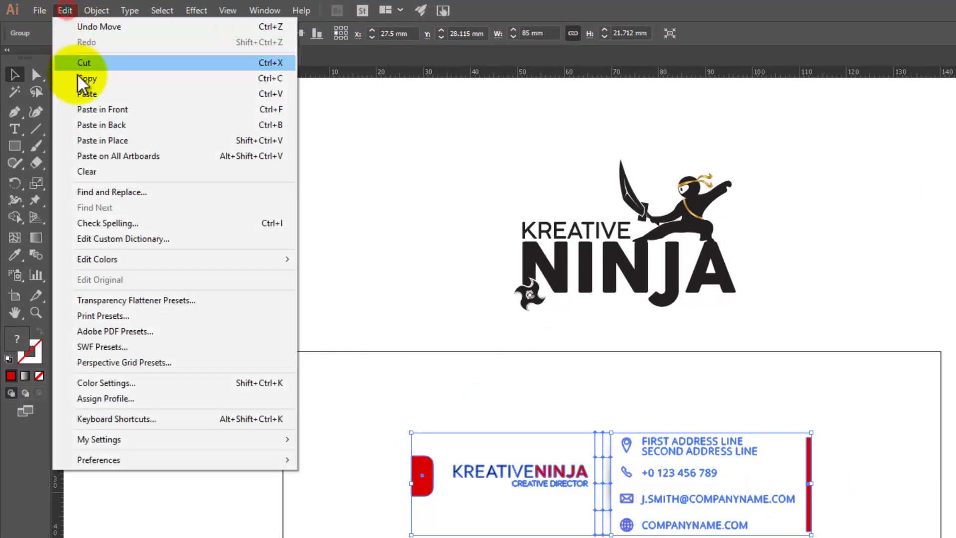
pyautogui.click(80, 79)
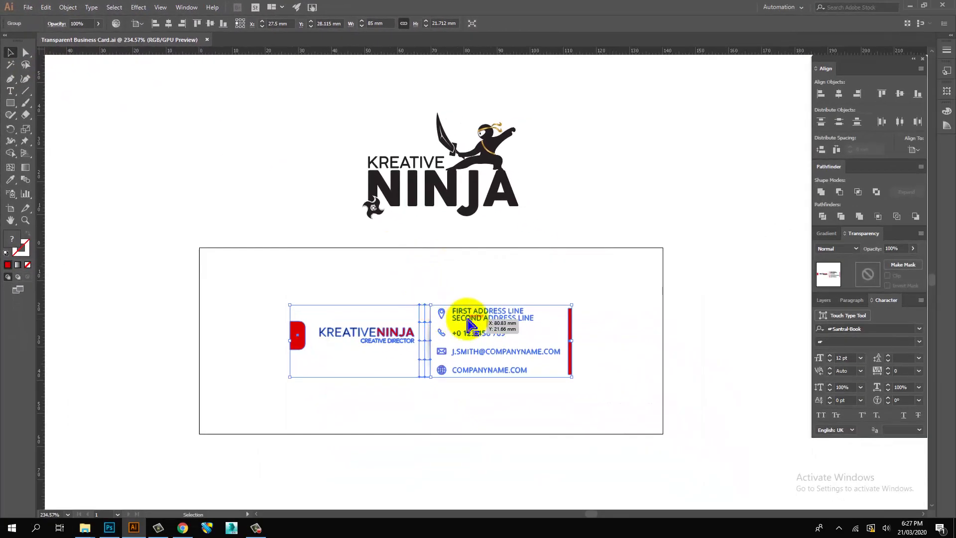
# Step: Paste the card artwork into Card.psb as a smart object and scale it to the canvas width
pyautogui.click(109, 529)
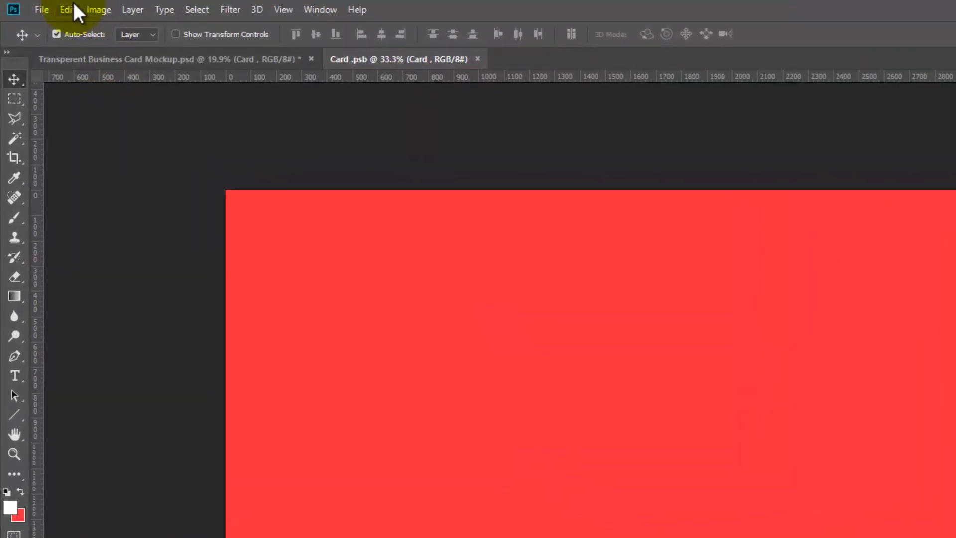
pyautogui.click(70, 10)
pyautogui.click(89, 139)
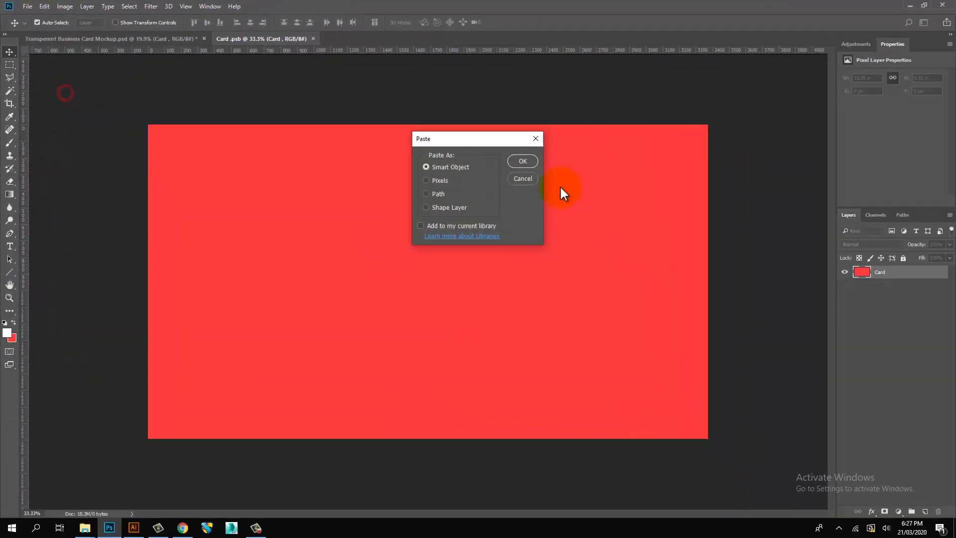
pyautogui.click(522, 161)
pyautogui.moveTo(511, 261); pyautogui.dragTo(708, 214)
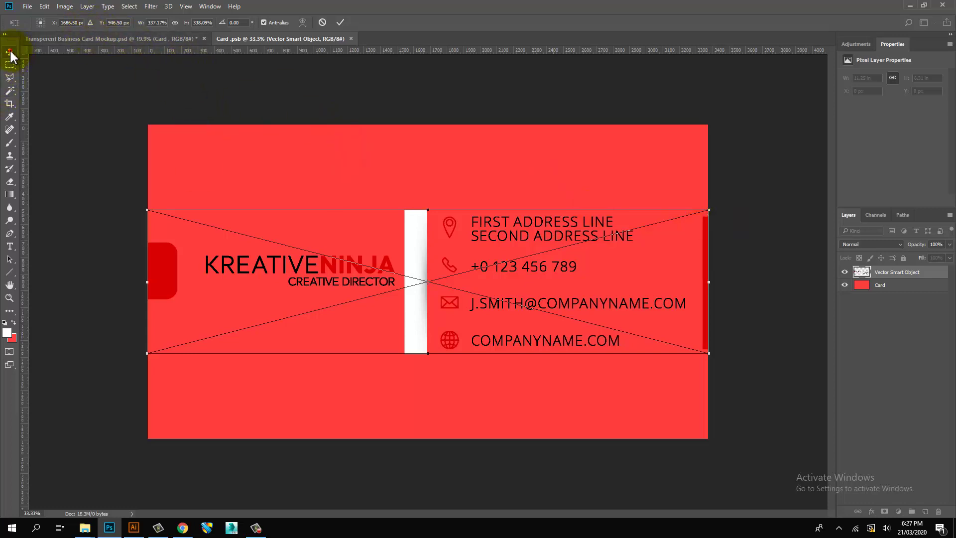
pyautogui.click(10, 52)
pyautogui.click(428, 200)
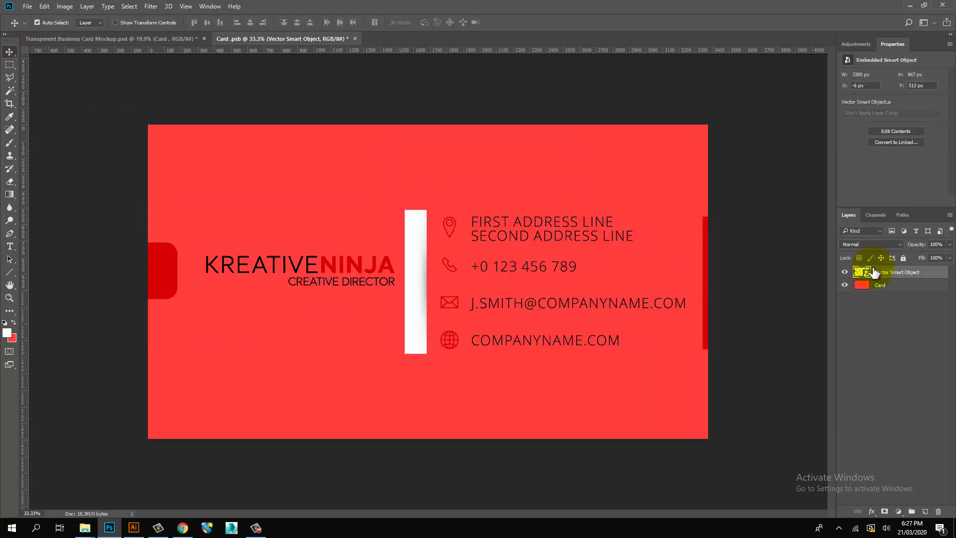
# Step: Hide the red Card layer, save Card.psb, and return to the Transparent Business Card Mockup.psd tab
pyautogui.click(845, 286)
pyautogui.click(886, 287)
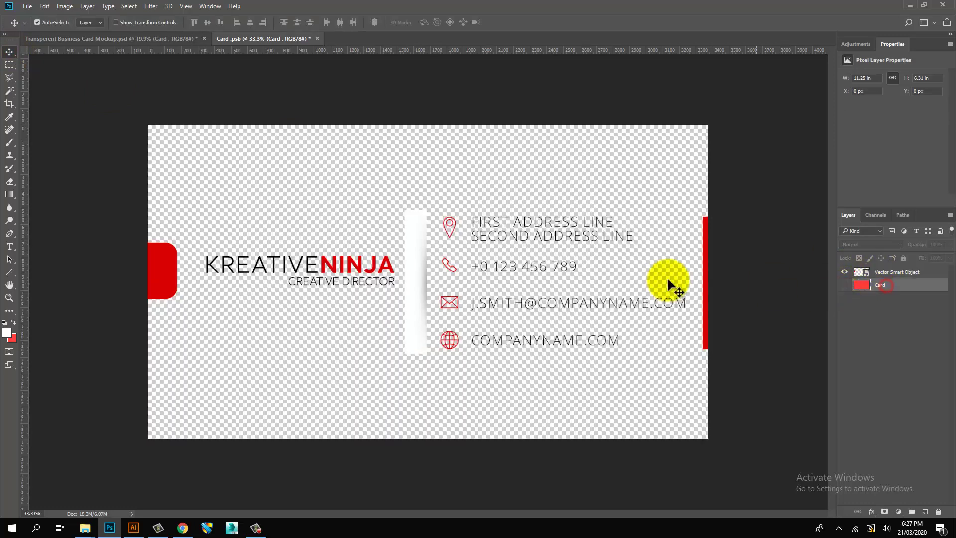
pyautogui.click(317, 39)
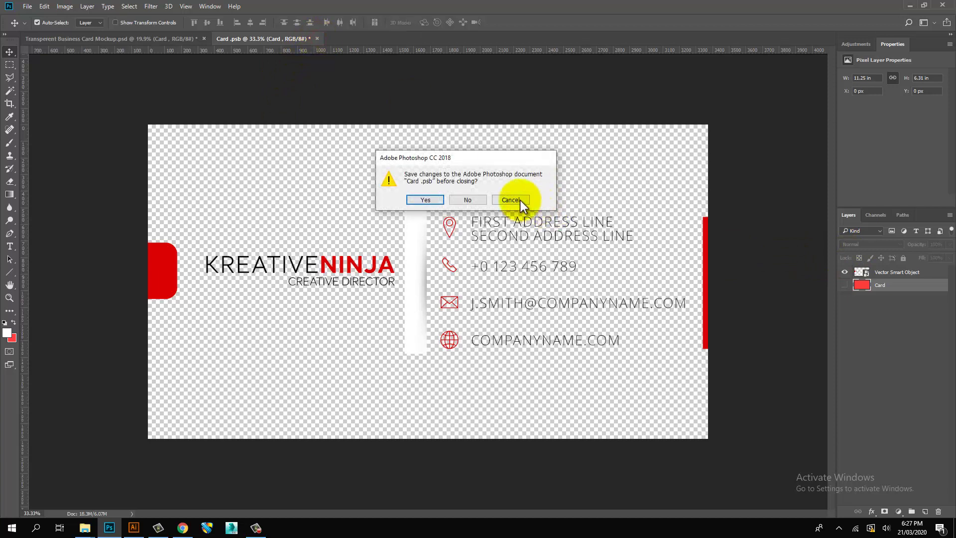
pyautogui.click(526, 196)
pyautogui.click(28, 7)
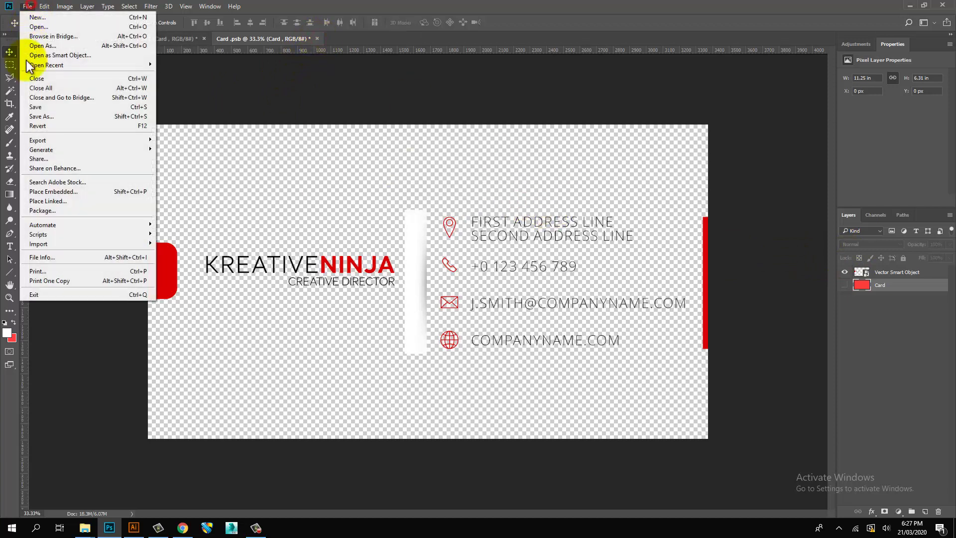
pyautogui.click(35, 100)
pyautogui.click(153, 38)
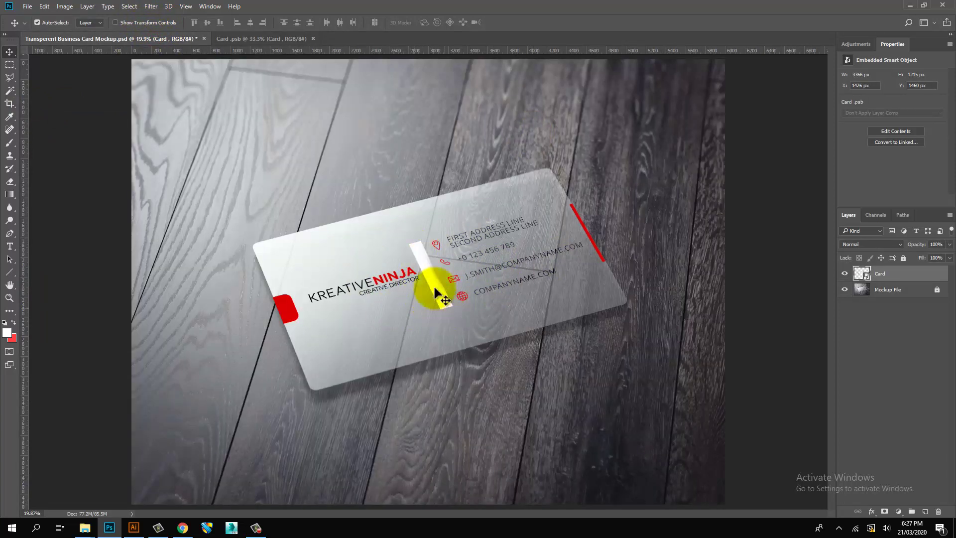
# Step: Rasterize the pasted artwork layer in Card.psb
pyautogui.click(279, 38)
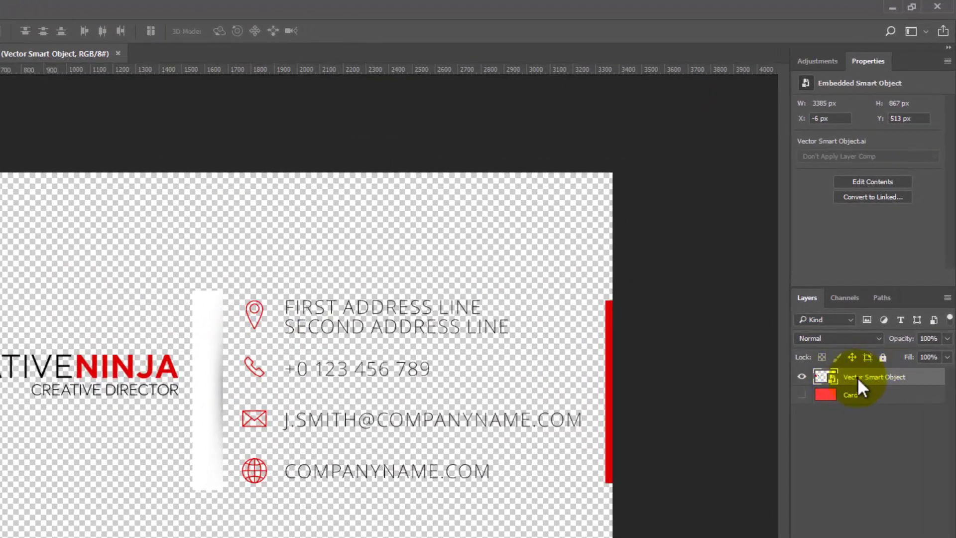
pyautogui.rightClick(868, 335)
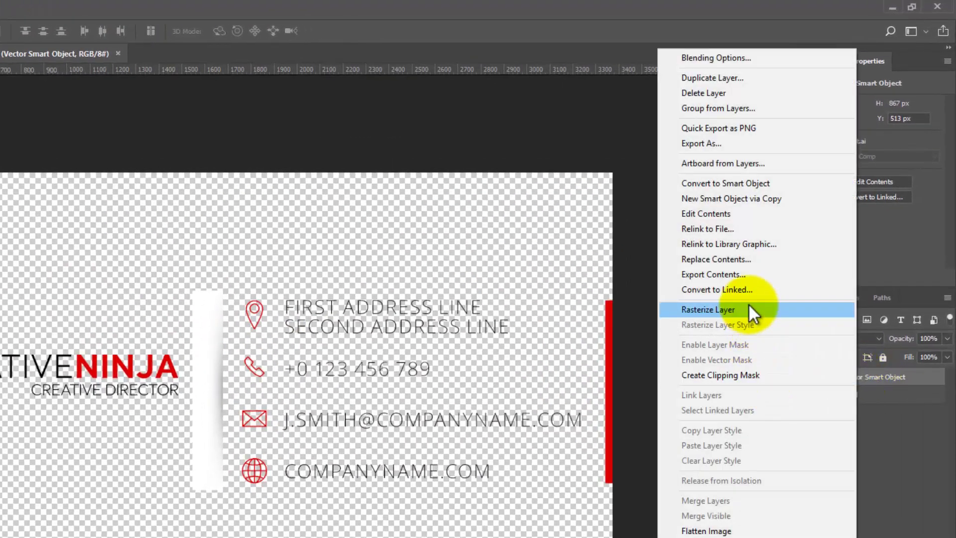
pyautogui.click(703, 312)
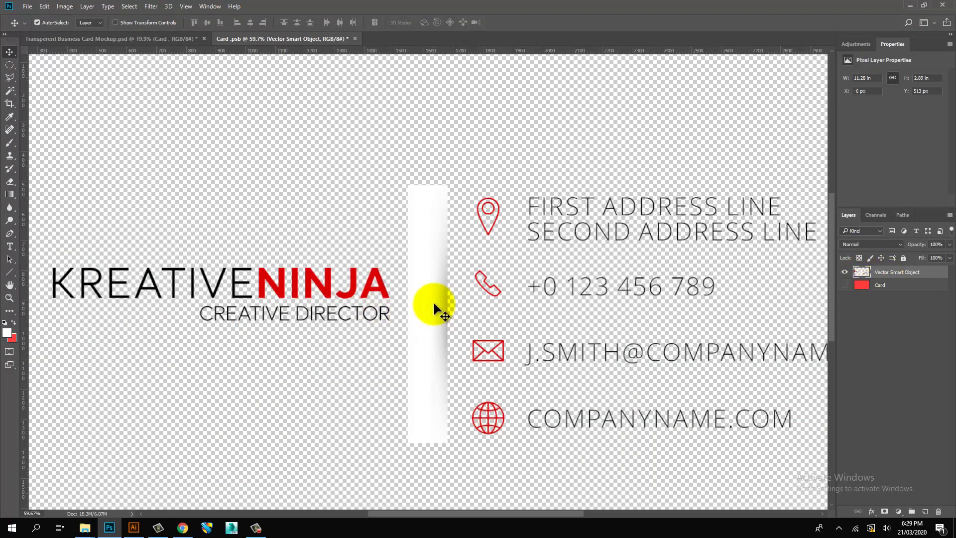
# Step: Delete the white gradient strip between the logo and contact details using a rectangular selection
pyautogui.click(10, 64)
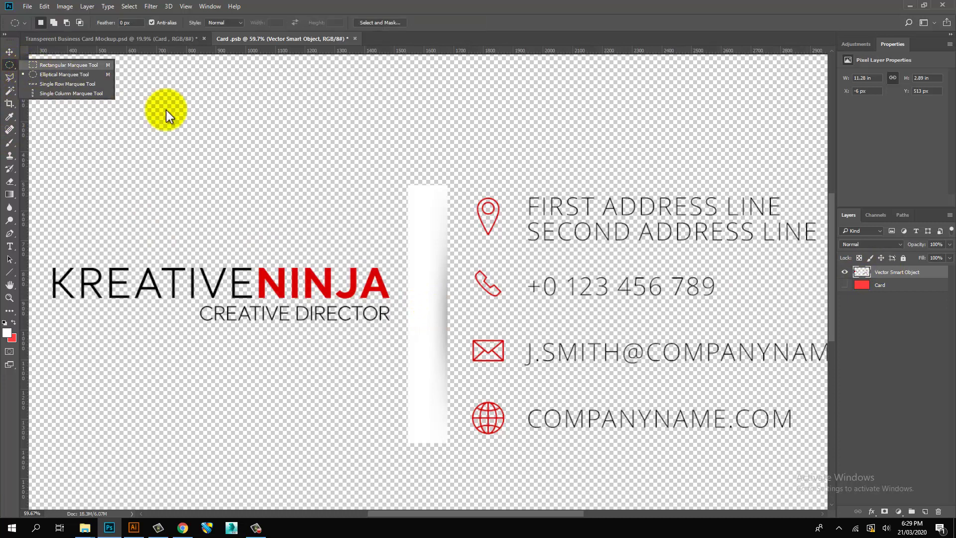
pyautogui.moveTo(392, 169); pyautogui.dragTo(447, 283)
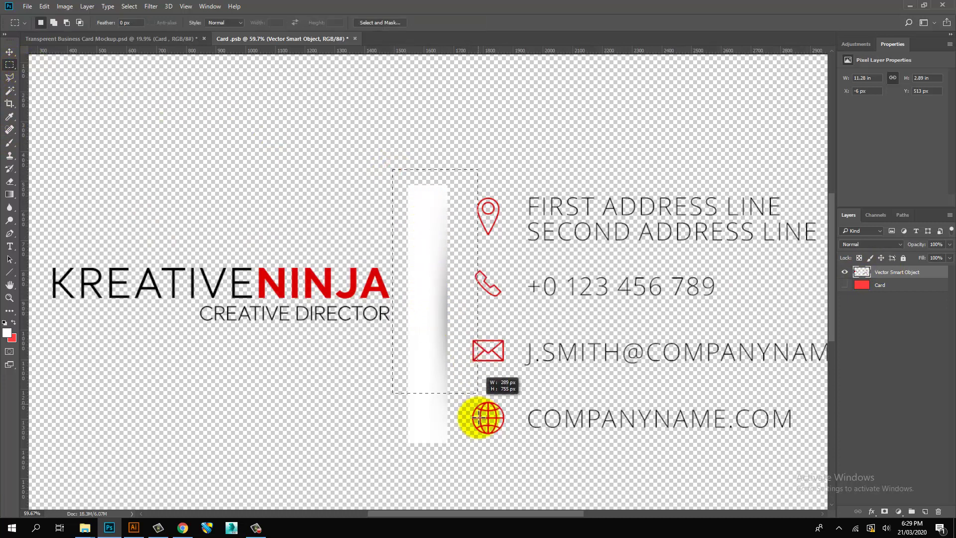
pyautogui.moveTo(477, 422); pyautogui.dragTo(454, 453)
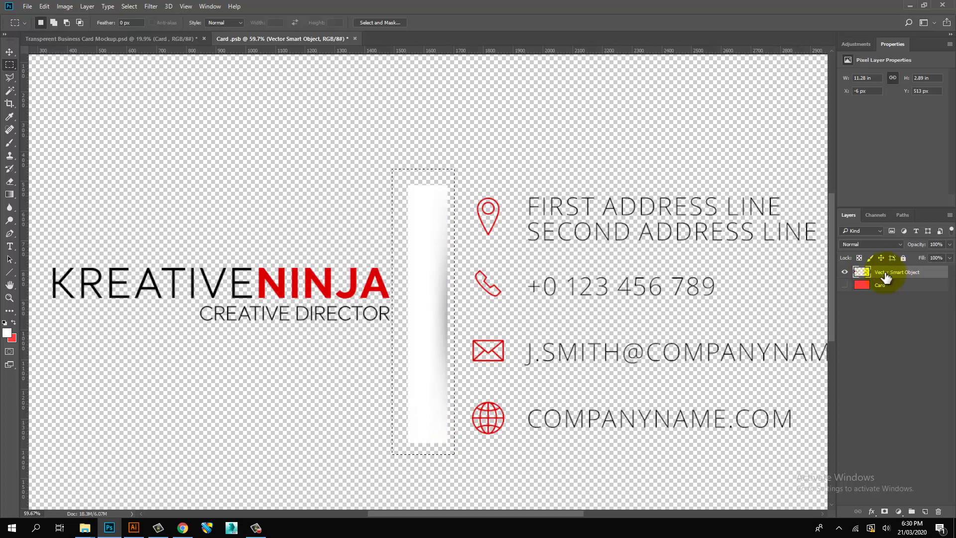
pyautogui.press('Delete')
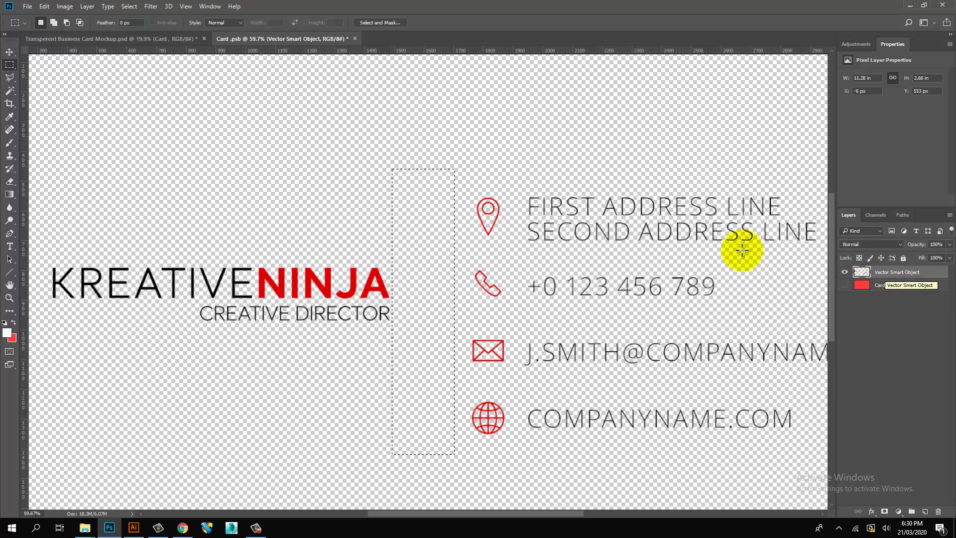
pyautogui.click(342, 222)
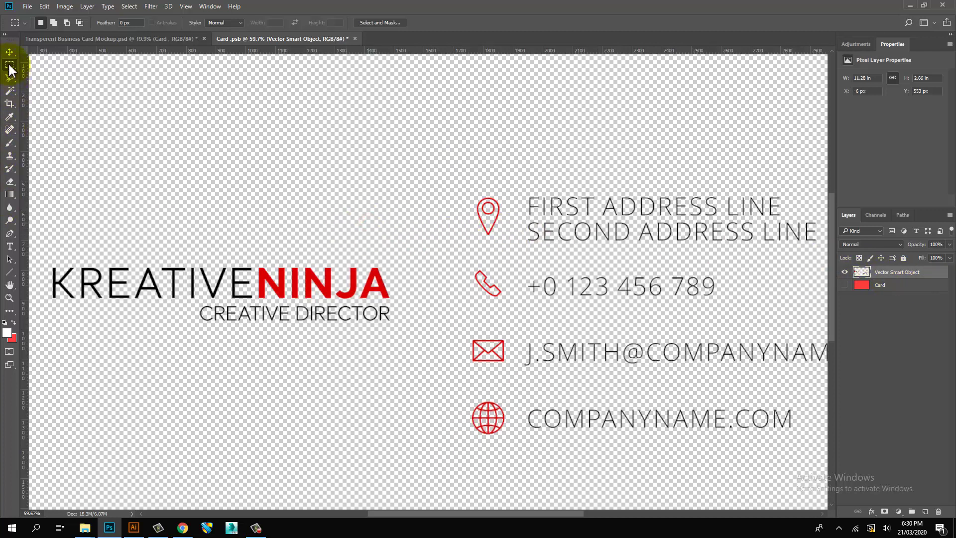
# Step: Fill a tall elliptical selection with black on new Layer 1 between the logo and contact details
pyautogui.moveTo(10, 67); pyautogui.dragTo(43, 74)
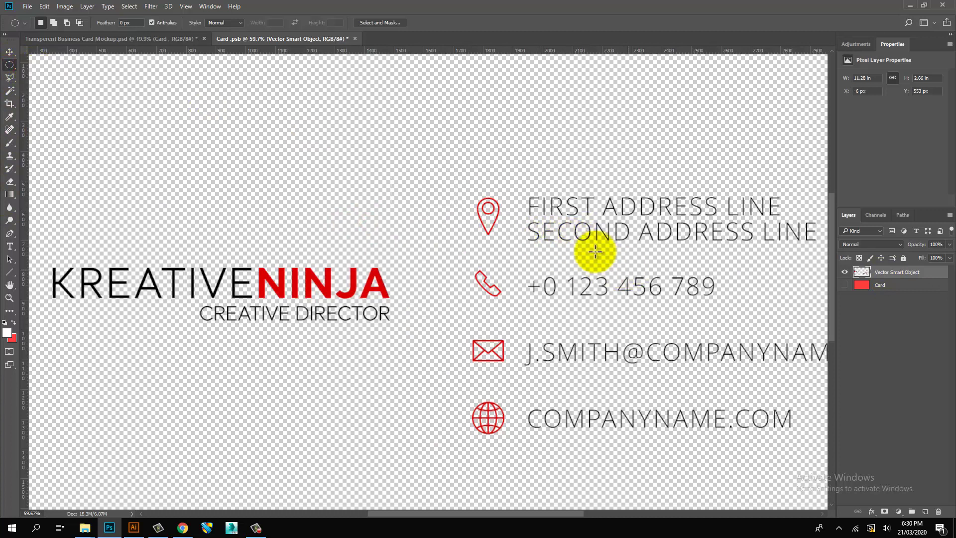
pyautogui.moveTo(454, 191); pyautogui.dragTo(428, 437)
pyautogui.click(14, 323)
pyautogui.click(926, 512)
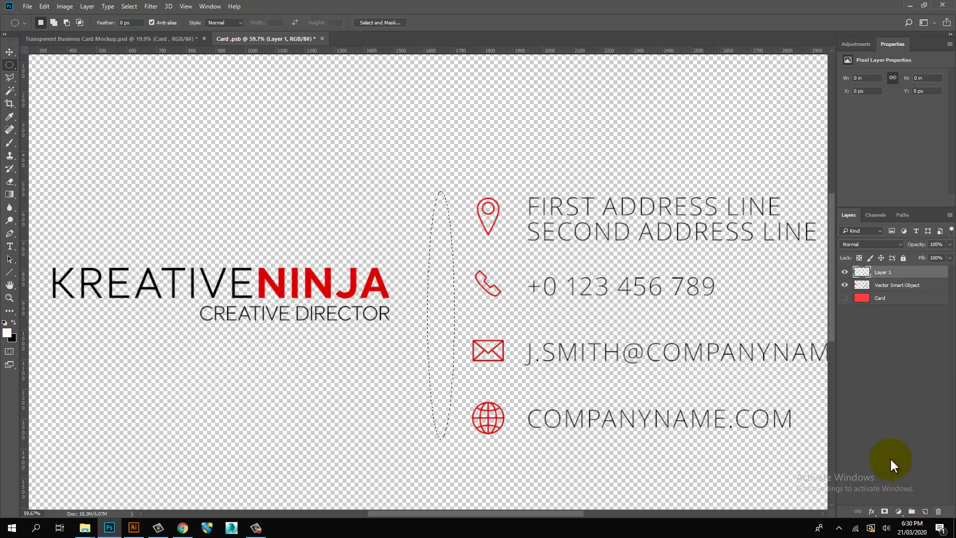
pyautogui.hotkey('ctrl', 'BackSpace')
pyautogui.hotkey('ctrl', 'd')
pyautogui.click(9, 53)
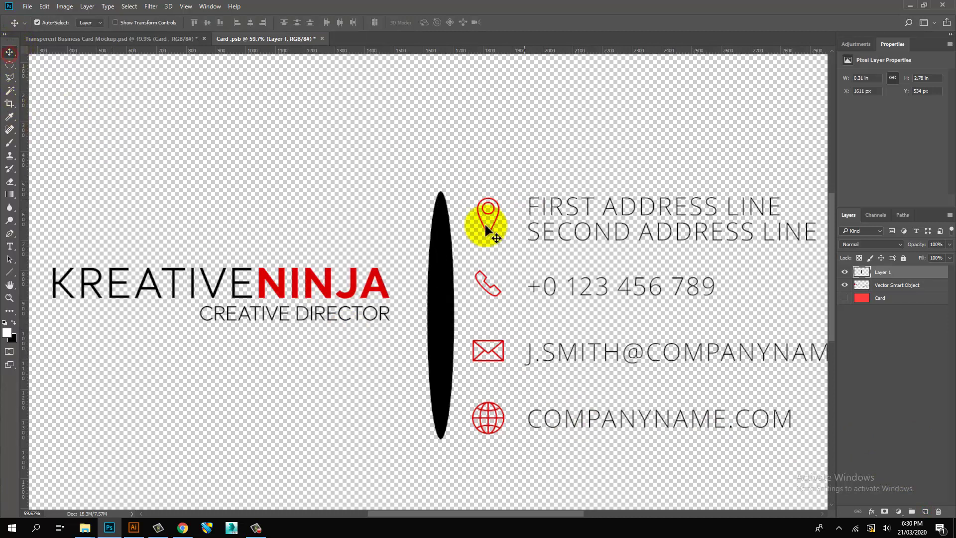
pyautogui.click(436, 172)
pyautogui.click(439, 286)
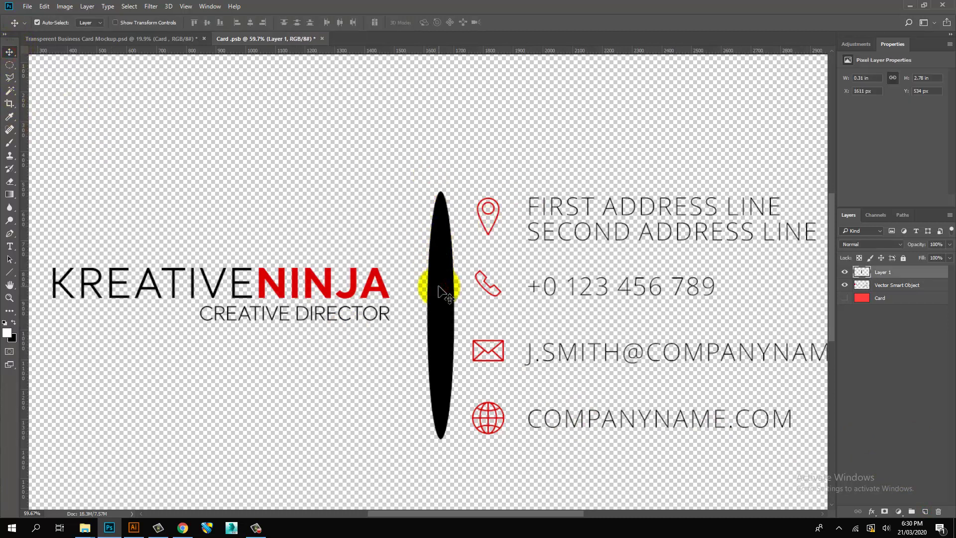
pyautogui.click(151, 6)
# Step: Blur the black ellipse with a Gaussian Blur at radius 30.4
pyautogui.click(177, 115)
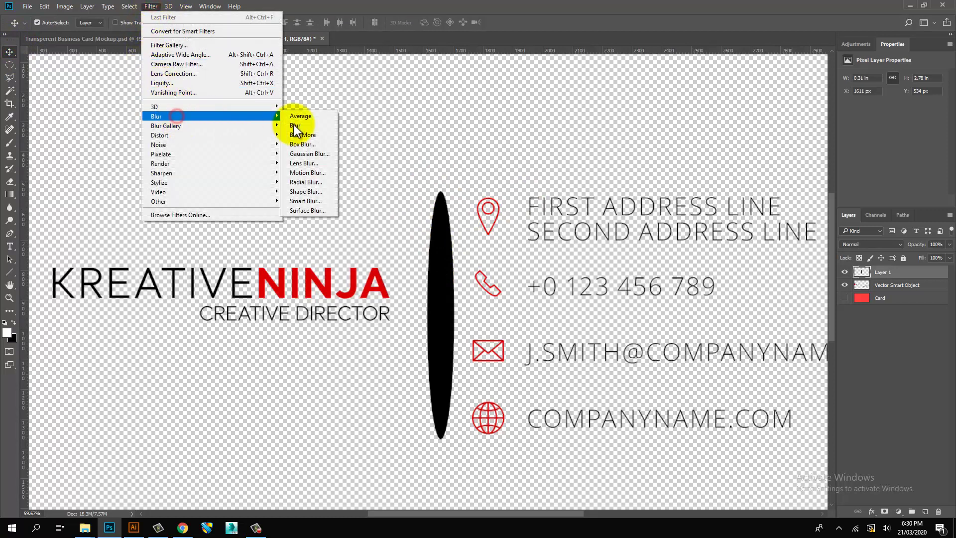
pyautogui.click(302, 154)
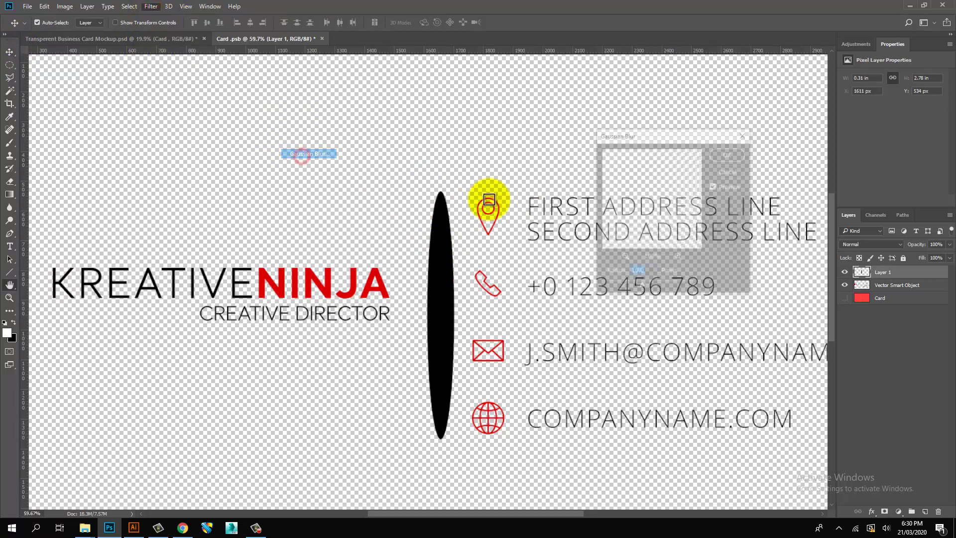
pyautogui.moveTo(645, 291); pyautogui.dragTo(645, 291)
pyautogui.click(649, 287)
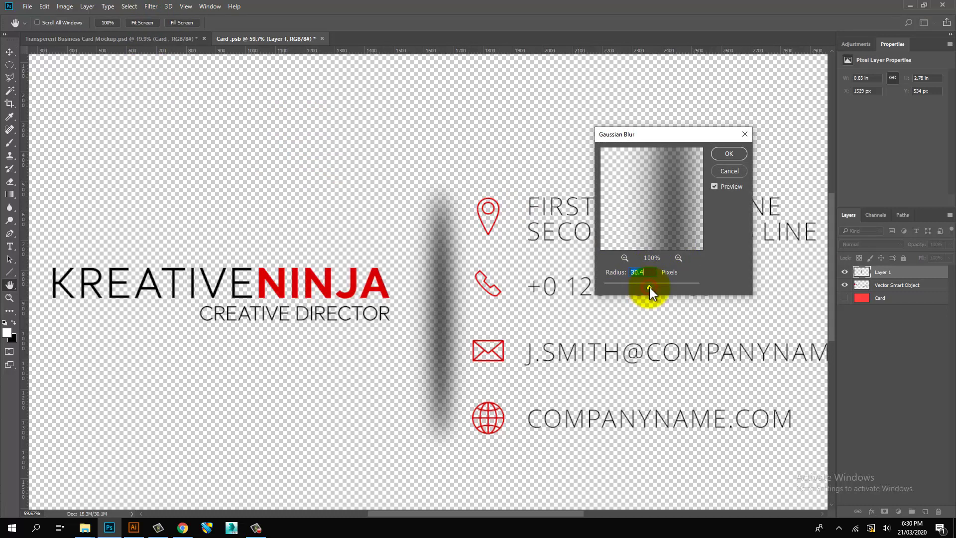
pyautogui.click(728, 153)
# Step: Delete the right half of the blurred ellipse and deselect, leaving a left-side shadow
pyautogui.press('m')
pyautogui.moveTo(504, 125); pyautogui.dragTo(441, 494)
pyautogui.press('Delete')
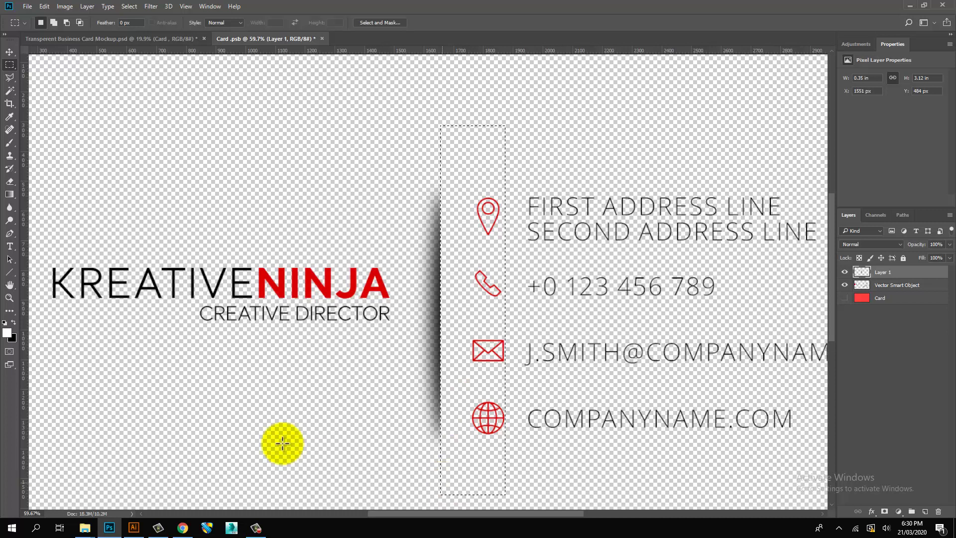
pyautogui.click(128, 416)
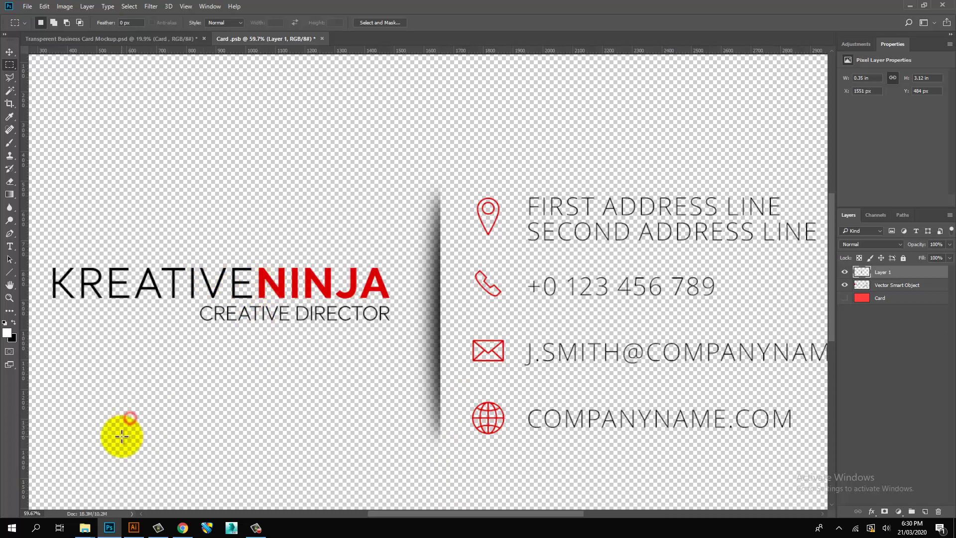
pyautogui.click(9, 52)
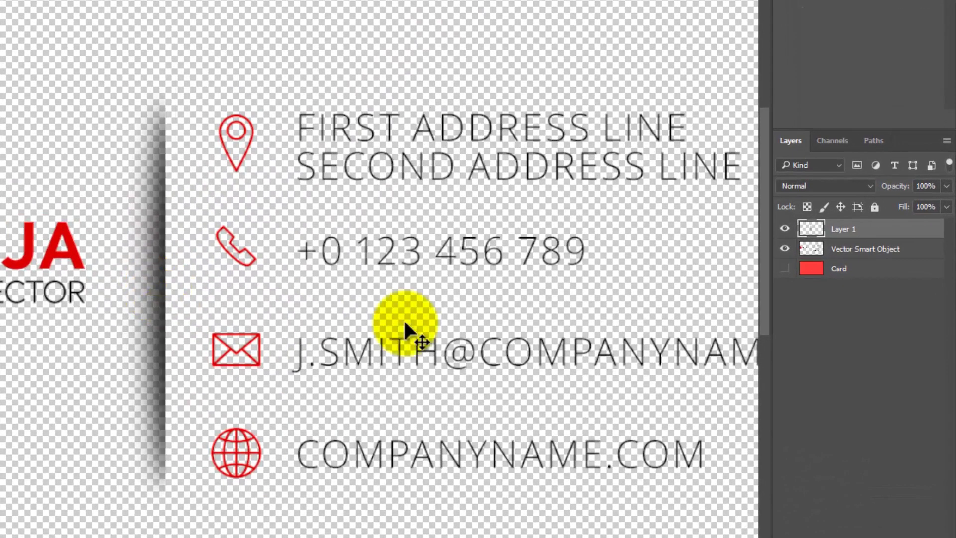
# Step: Set the shadow layer's blend mode to Multiply
pyautogui.click(927, 206)
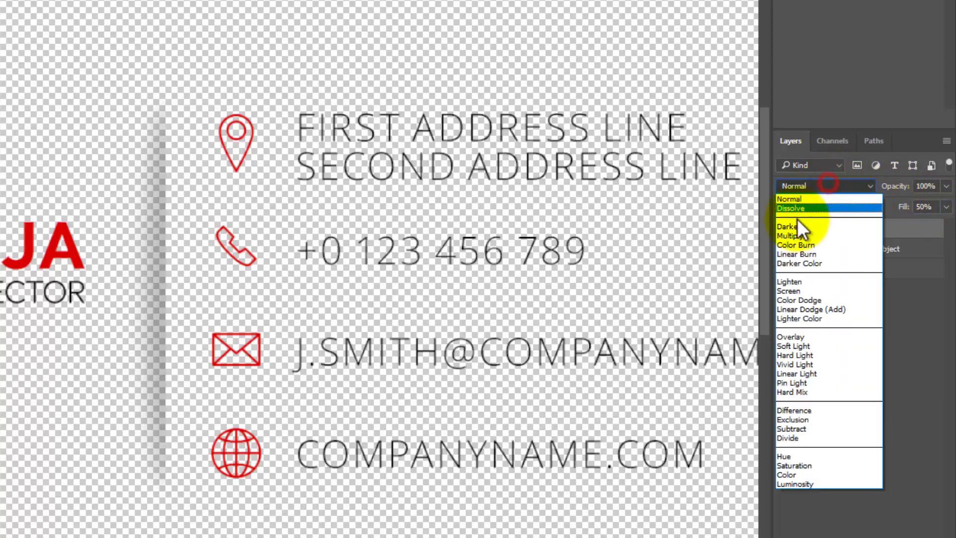
pyautogui.click(723, 239)
pyautogui.click(75, 53)
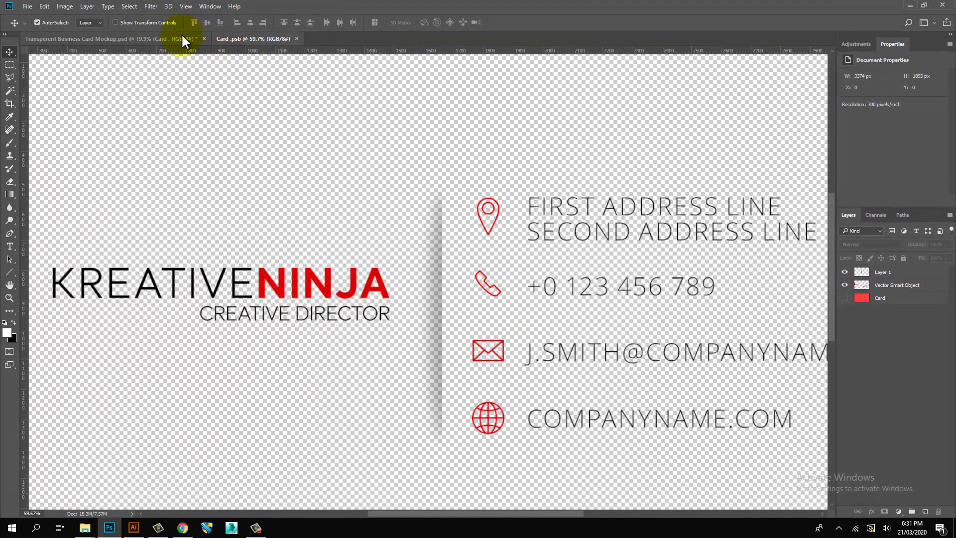
pyautogui.click(182, 38)
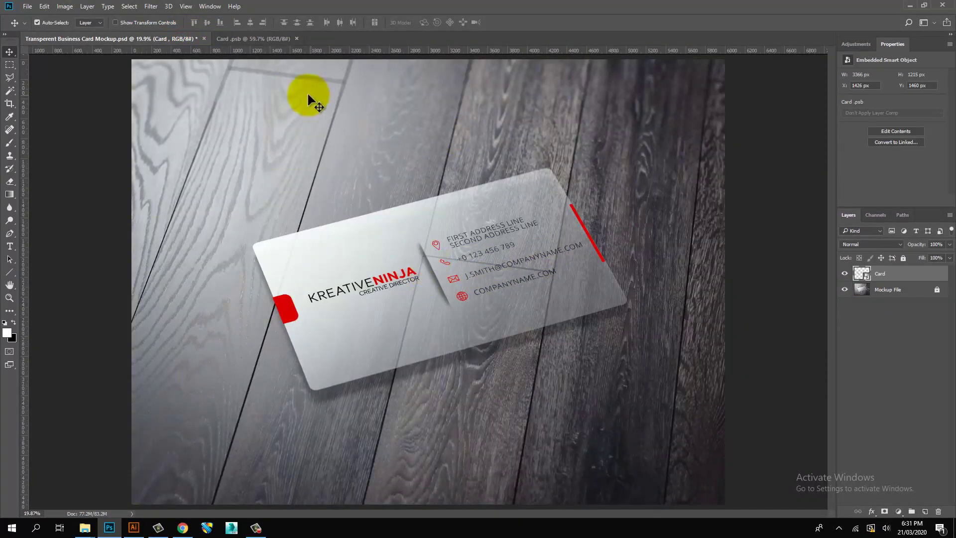
pyautogui.click(268, 39)
# Step: Lower the shadow layer's fill to 25%, save, and view the wood-floor mockup
pyautogui.click(438, 290)
pyautogui.write('25')
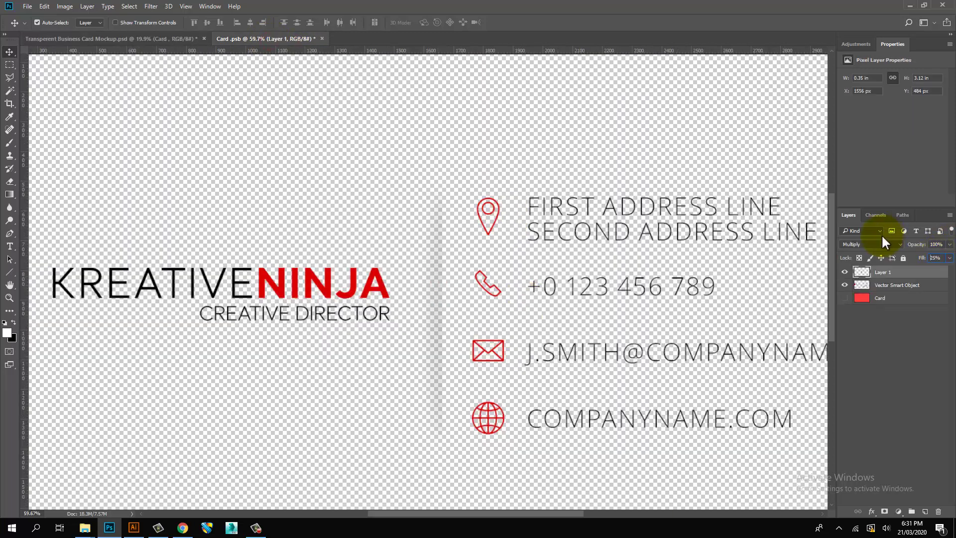
pyautogui.hotkey('ctrl', 's')
pyautogui.click(185, 40)
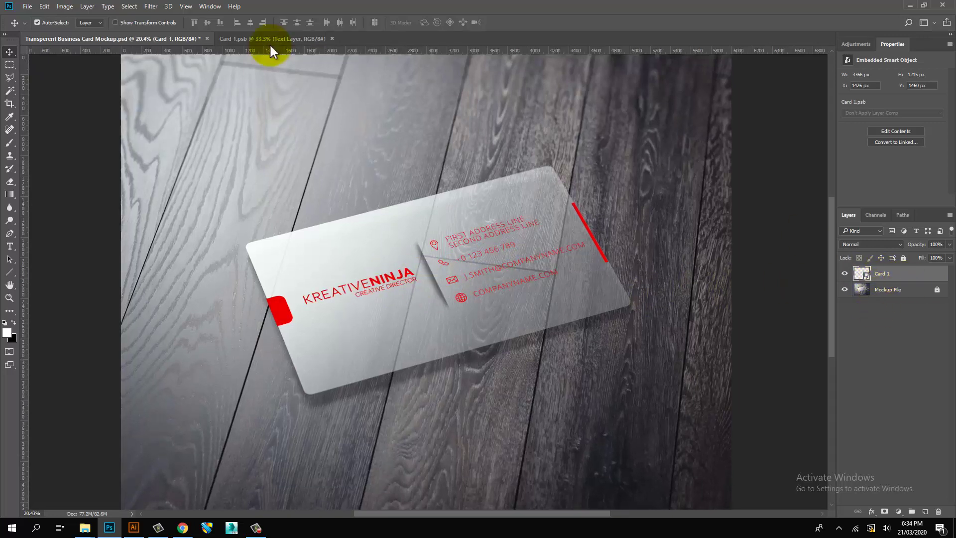
# Step: Change Card 1.psb's Color Overlay from red to black (000000), then return to the mockup
pyautogui.click(274, 40)
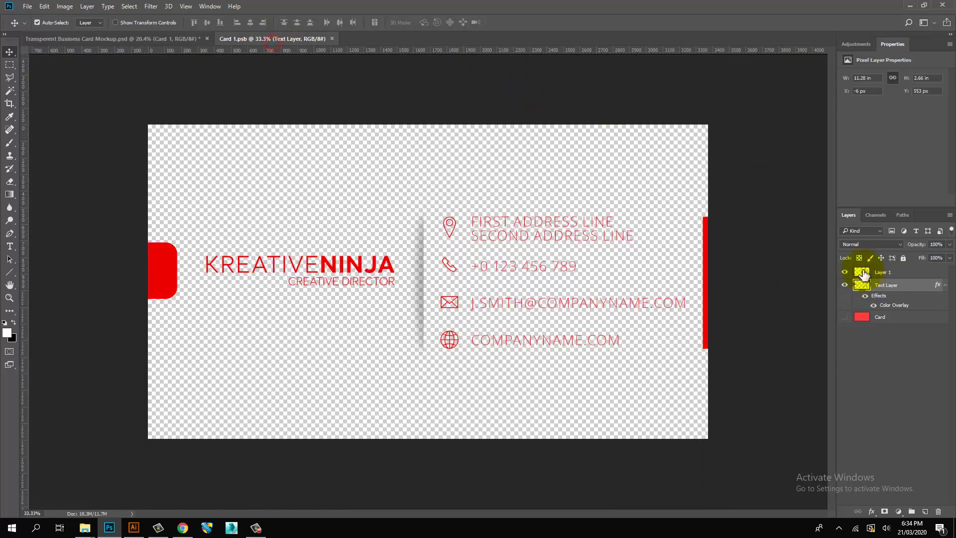
pyautogui.doubleClick(889, 305)
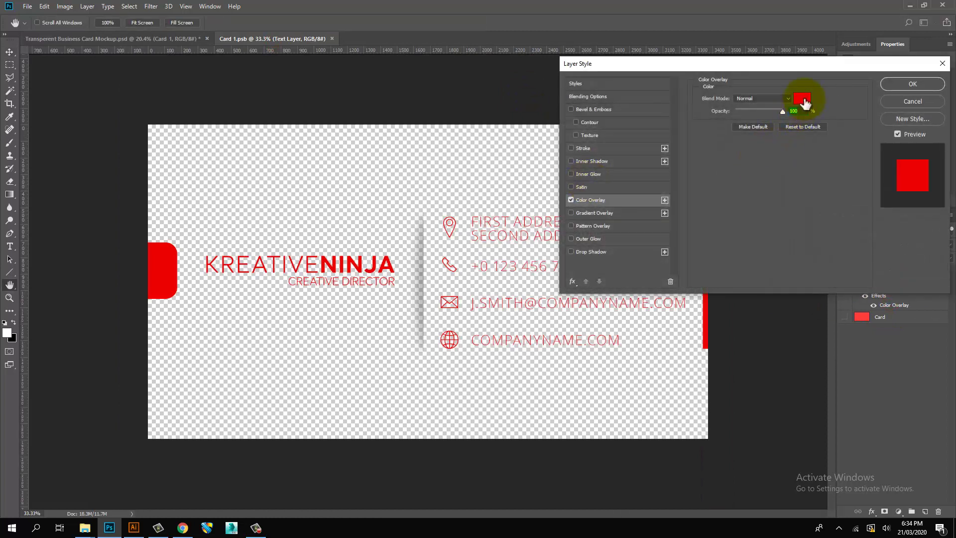
pyautogui.click(803, 99)
pyautogui.moveTo(707, 249); pyautogui.dragTo(769, 357)
pyautogui.click(831, 231)
pyautogui.click(926, 84)
pyautogui.click(190, 38)
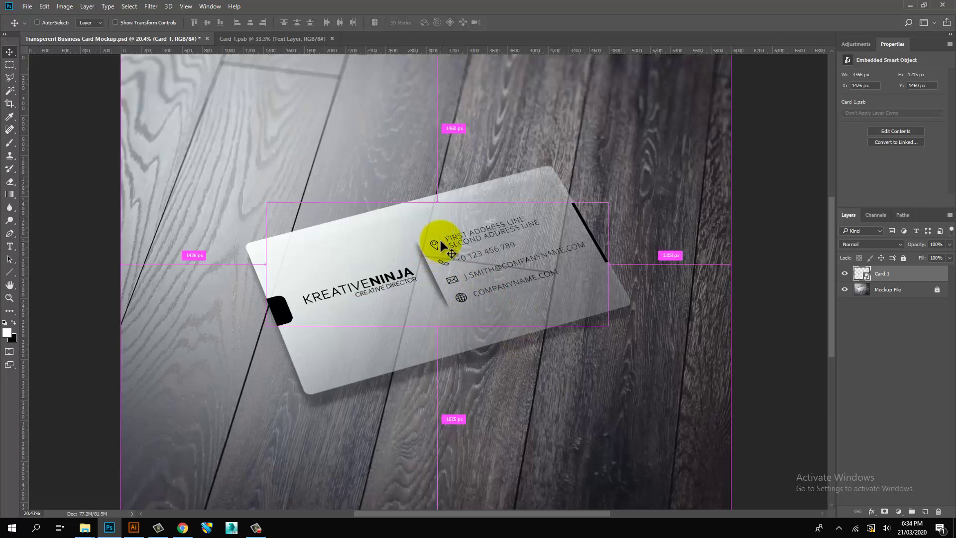
# Step: Save the recoloured Card 1.psb and unlock the Mockup File layer
pyautogui.hotkey('ctrl', 's')
pyautogui.click(593, 162)
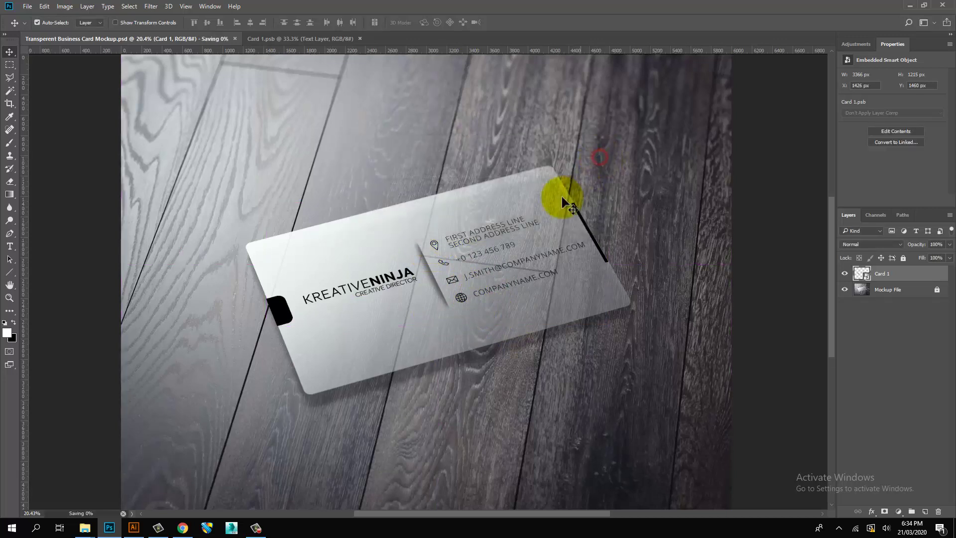
pyautogui.click(919, 289)
pyautogui.click(937, 289)
# Step: Duplicate Mockup File above Card 1 and set the copy's blend mode to Multiply
pyautogui.moveTo(897, 269); pyautogui.dragTo(899, 267)
pyautogui.click(870, 244)
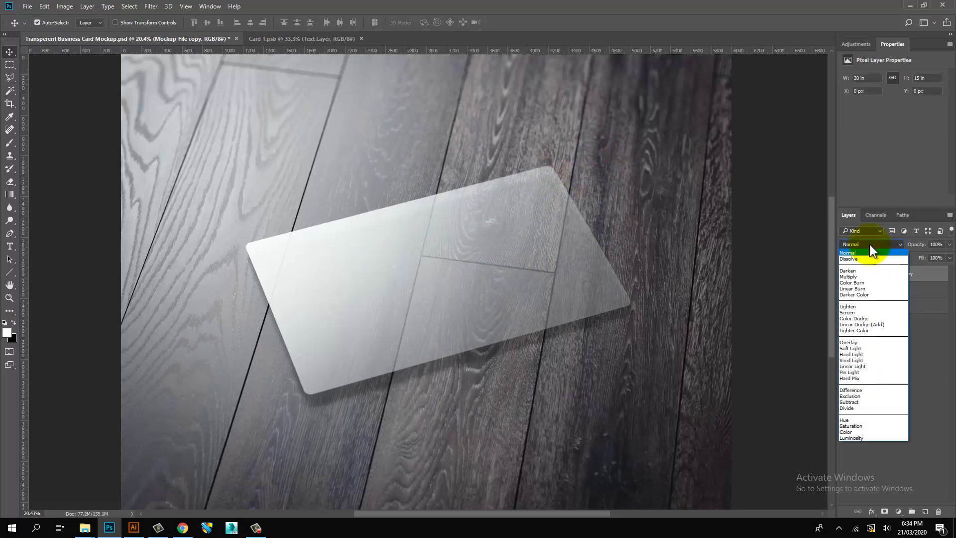
pyautogui.click(854, 277)
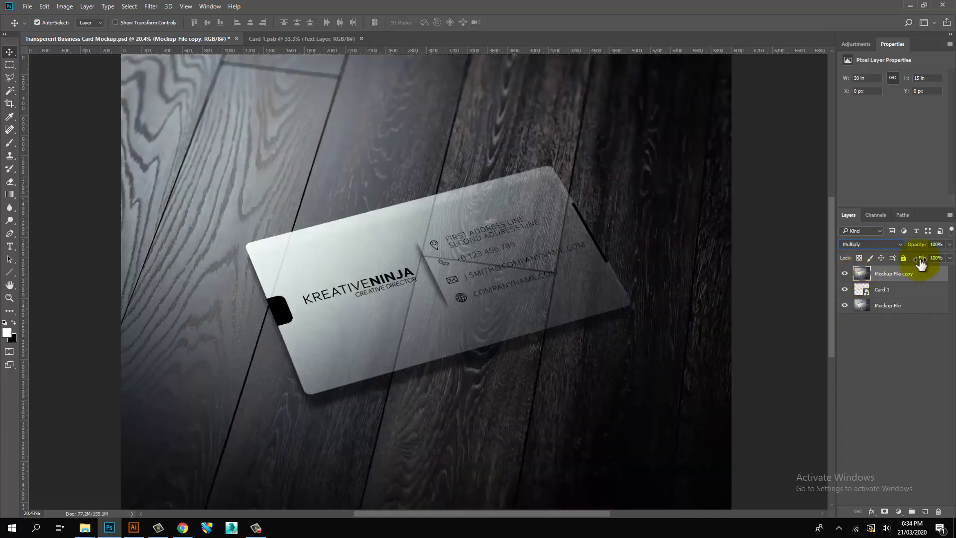